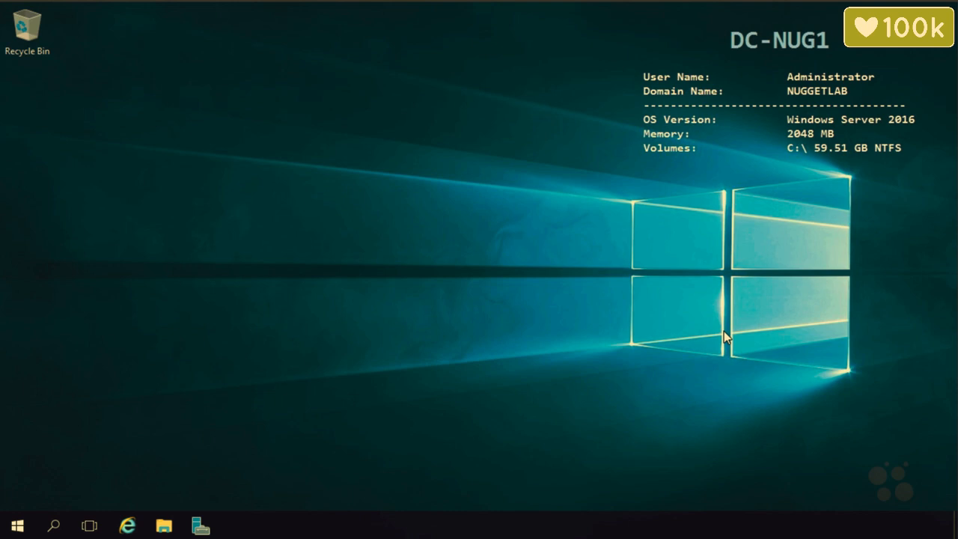
From Server Manager, launch Group Policy Management via the Tools menu.
{"action": "left_click", "coordinate": [202, 528]}
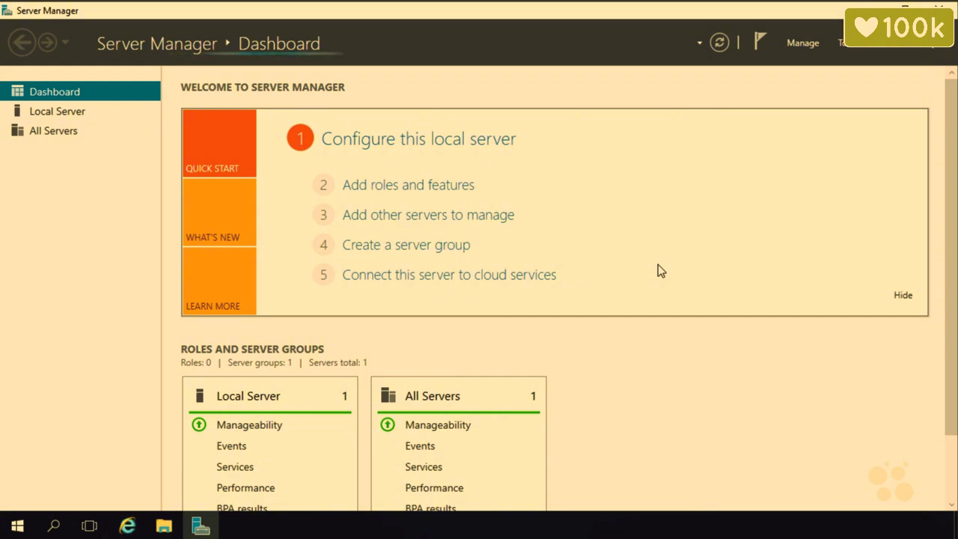
{"action": "left_click", "coordinate": [854, 46]}
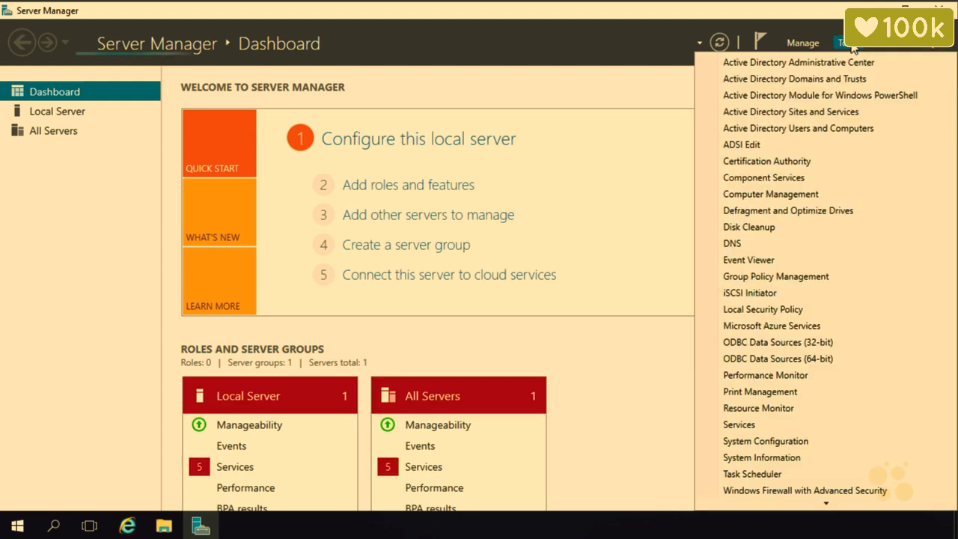
{"action": "left_click", "coordinate": [808, 277]}
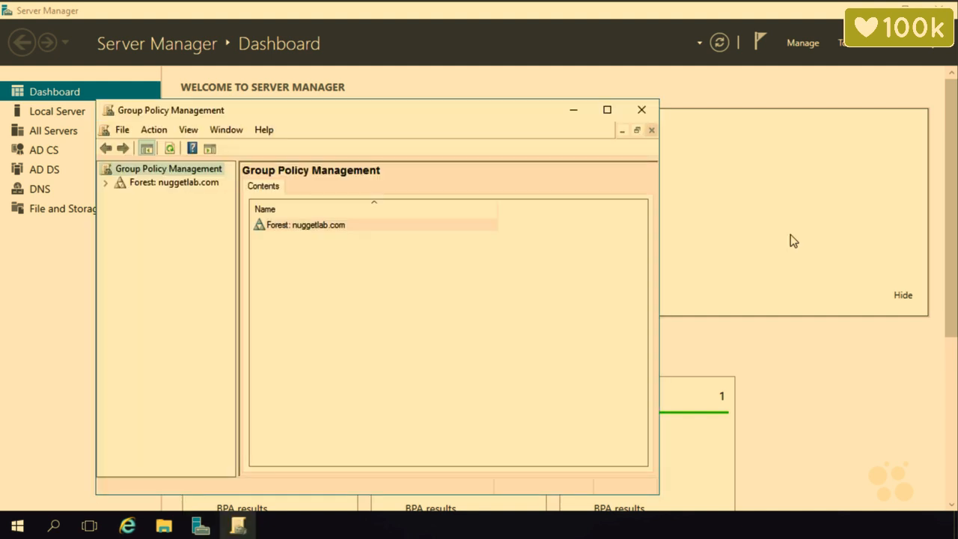
Maximize the console and expand the forest and Domains down to nuggetlab.com.
{"action": "left_click", "coordinate": [607, 110]}
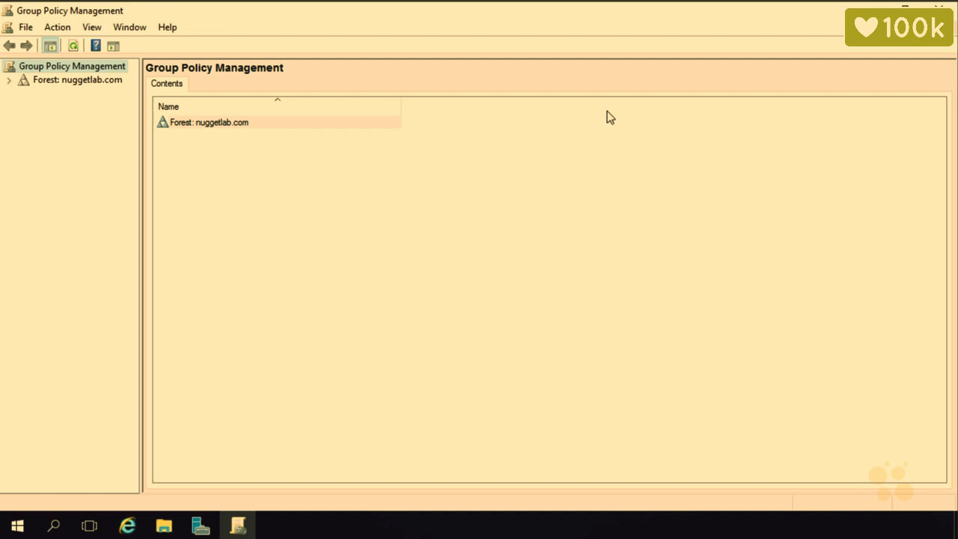
{"action": "left_click", "coordinate": [99, 82]}
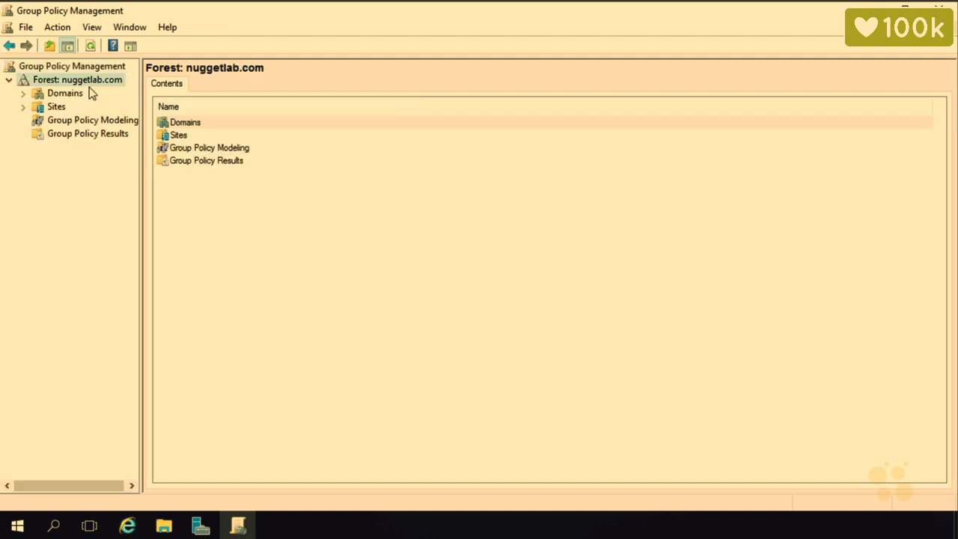
{"action": "left_click", "coordinate": [76, 94]}
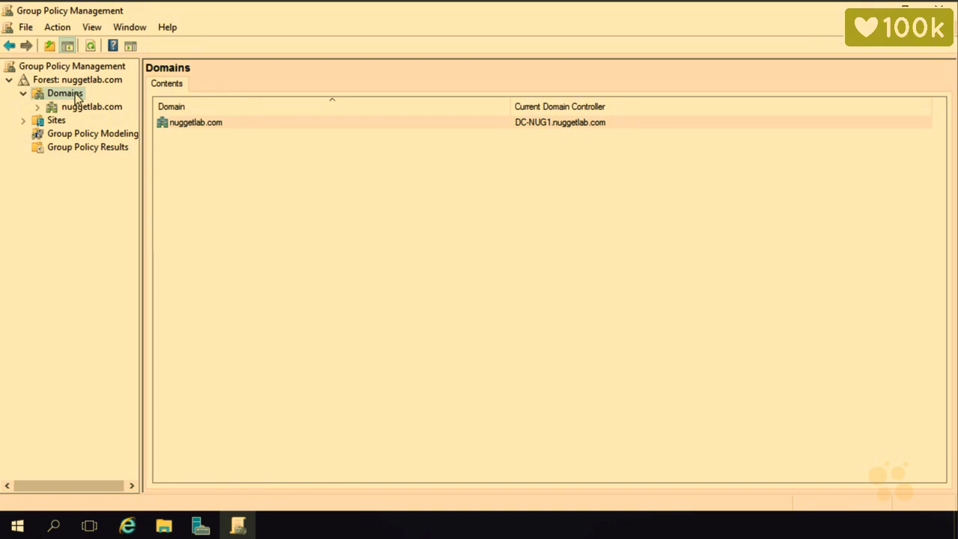
{"action": "left_click", "coordinate": [72, 107]}
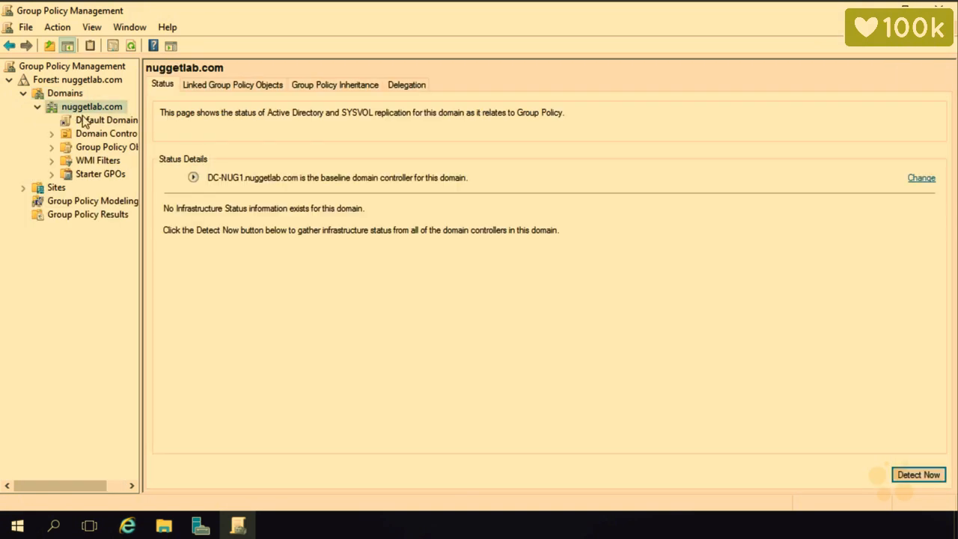
Open the Default Domain Policy for editing, dismissing the GPO link notice.
{"action": "left_click", "coordinate": [94, 124]}
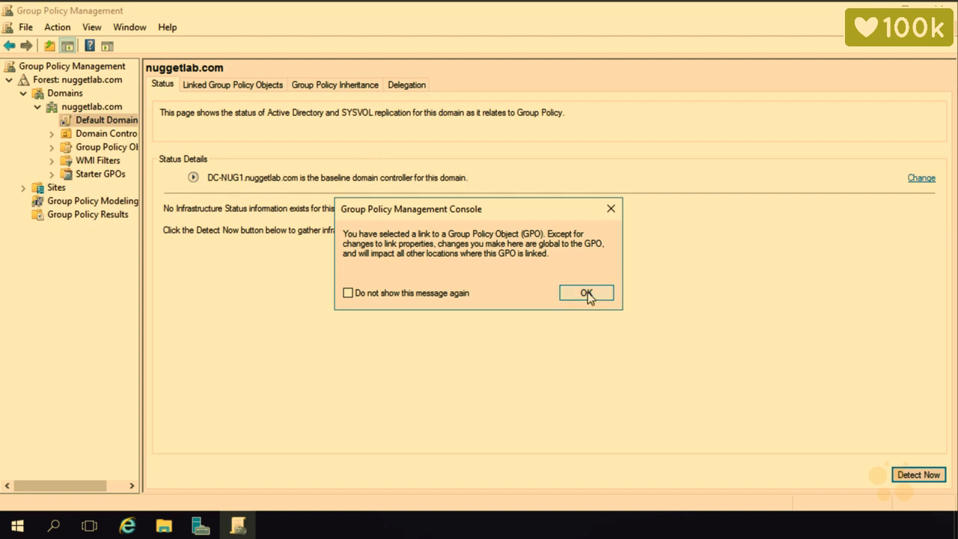
{"action": "left_click", "coordinate": [586, 293]}
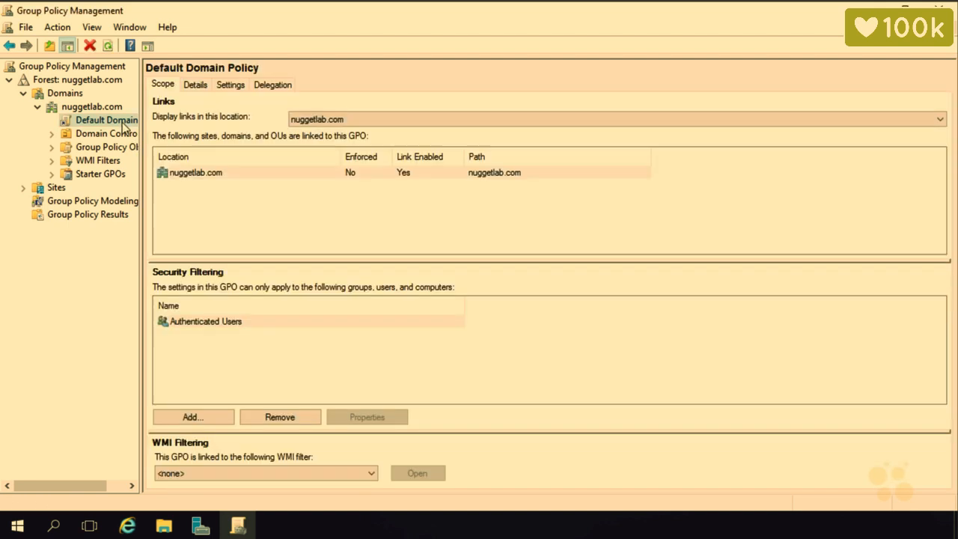
{"action": "right_click", "coordinate": [124, 127]}
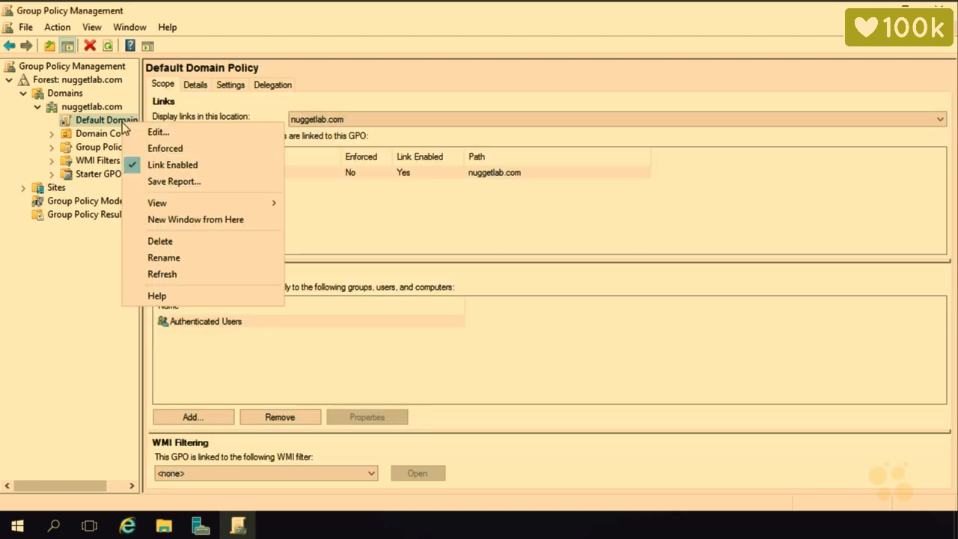
{"action": "left_click", "coordinate": [146, 133]}
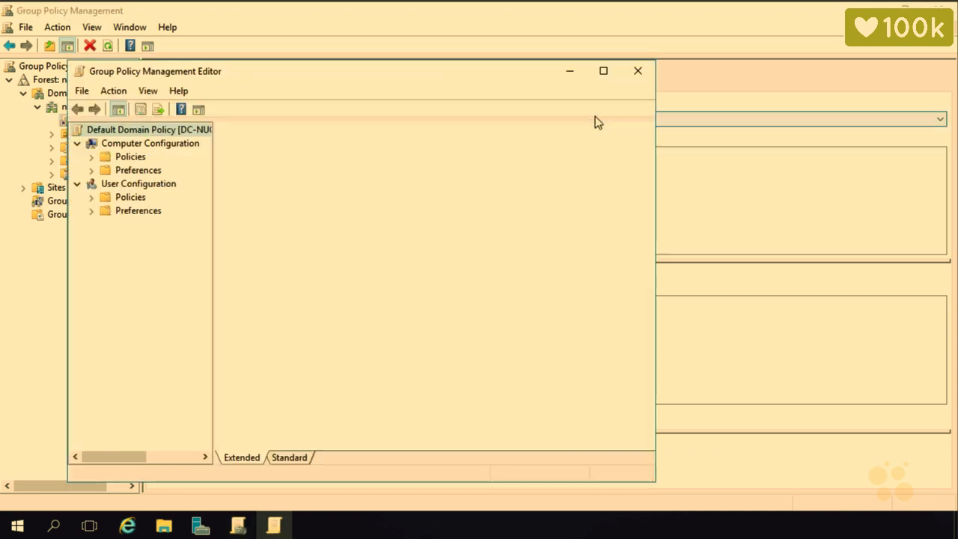
Maximize the editor and browse Policies > Windows Settings > Security Settings > Public Key Policies to Trusted Root Certification Authorities.
{"action": "left_click", "coordinate": [601, 69]}
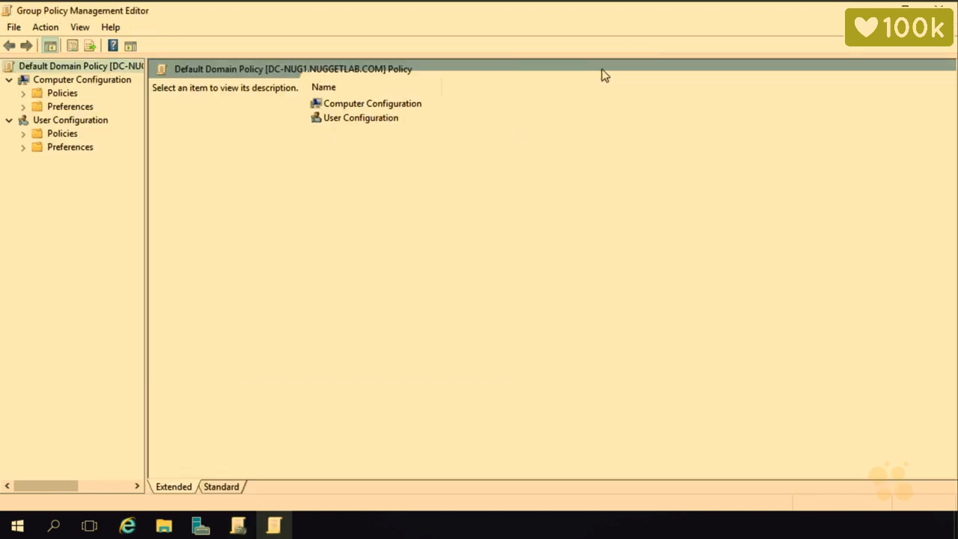
{"action": "left_click_drag", "start_coordinate": [147, 182], "coordinate": [302, 159]}
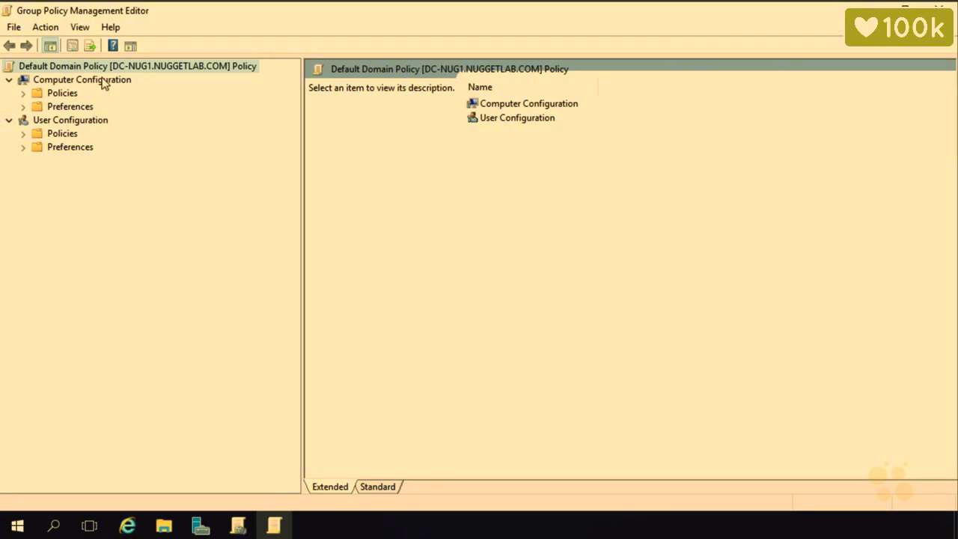
{"action": "left_click", "coordinate": [23, 94]}
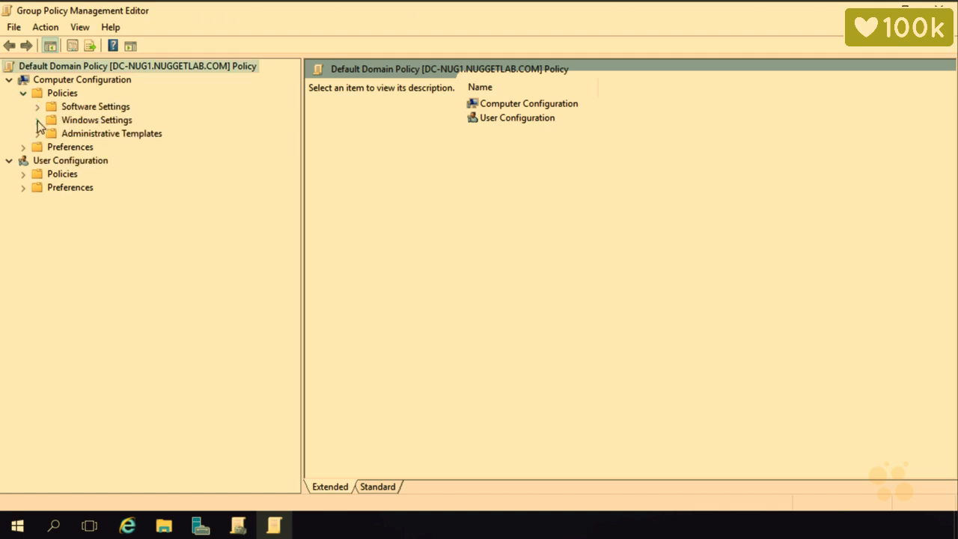
{"action": "left_click", "coordinate": [37, 121]}
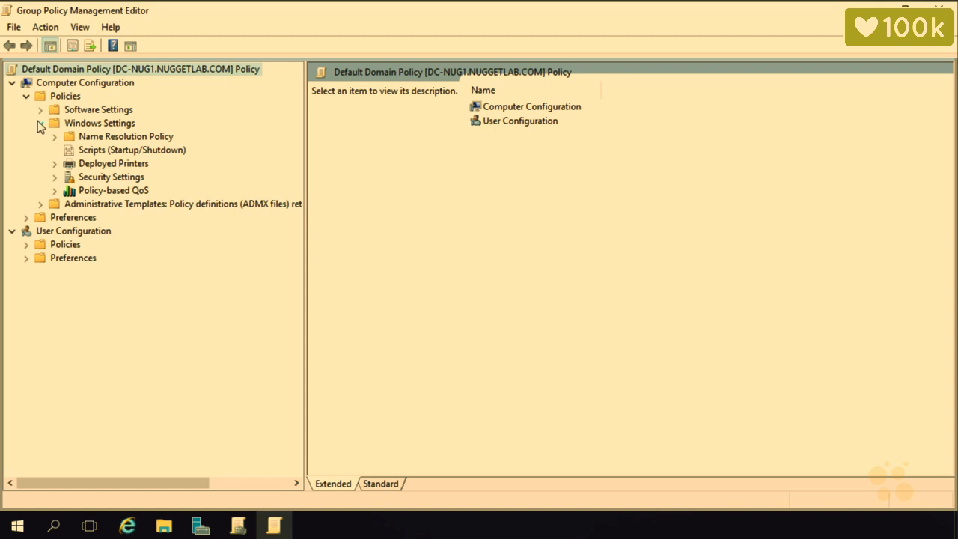
{"action": "left_click", "coordinate": [55, 177]}
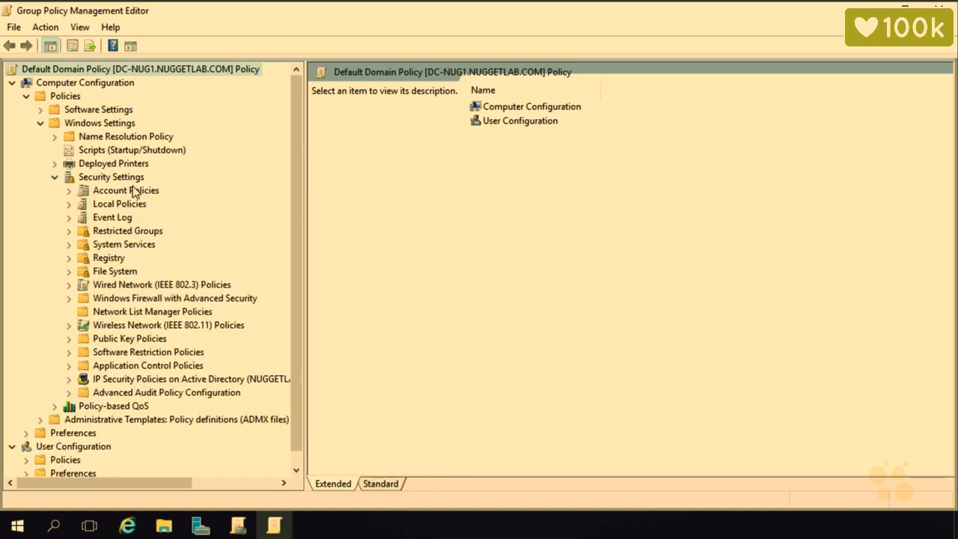
{"action": "left_click", "coordinate": [69, 339]}
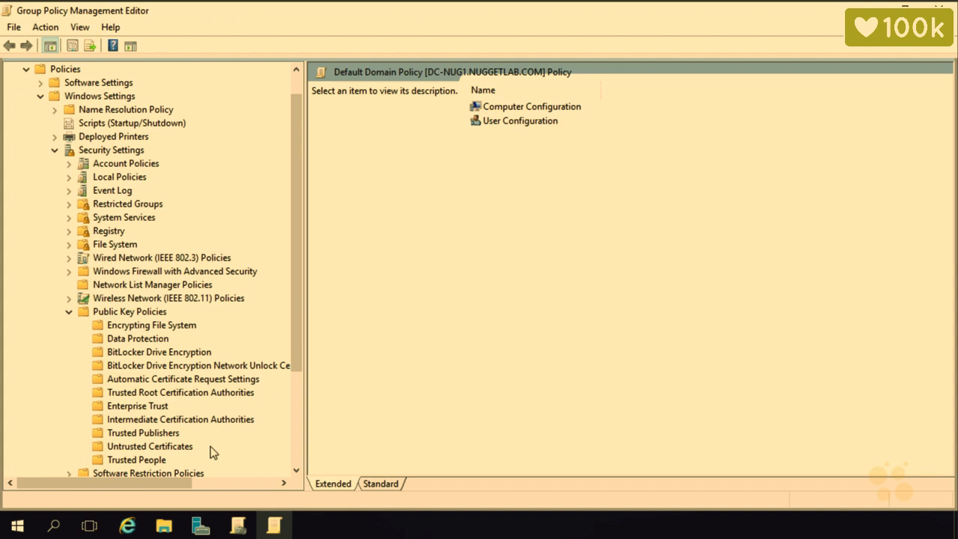
{"action": "left_click", "coordinate": [187, 394]}
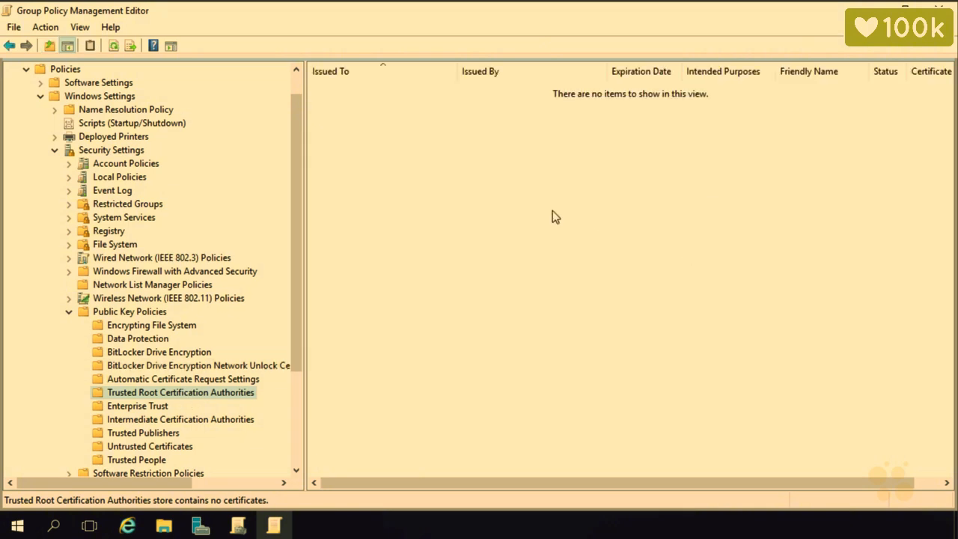
Start a certificate import into the store and select the domain controller's certificate from C:\Share.
{"action": "right_click", "coordinate": [495, 185]}
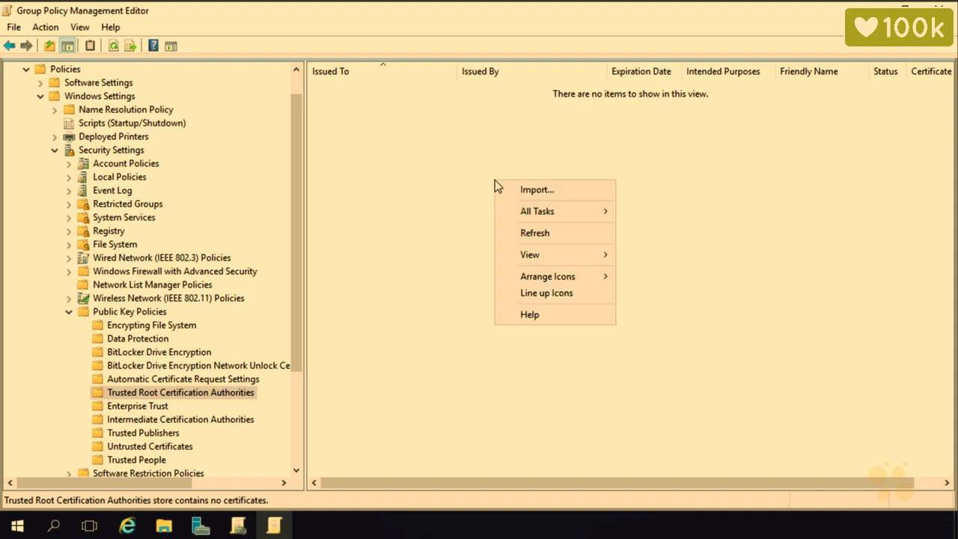
{"action": "left_click", "coordinate": [525, 190]}
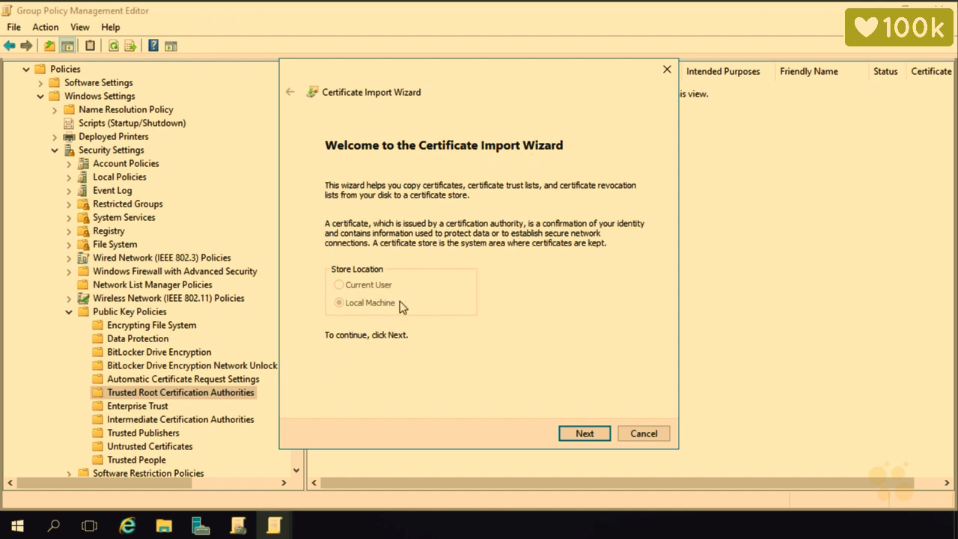
{"action": "left_click", "coordinate": [577, 436]}
{"action": "left_click", "coordinate": [610, 211]}
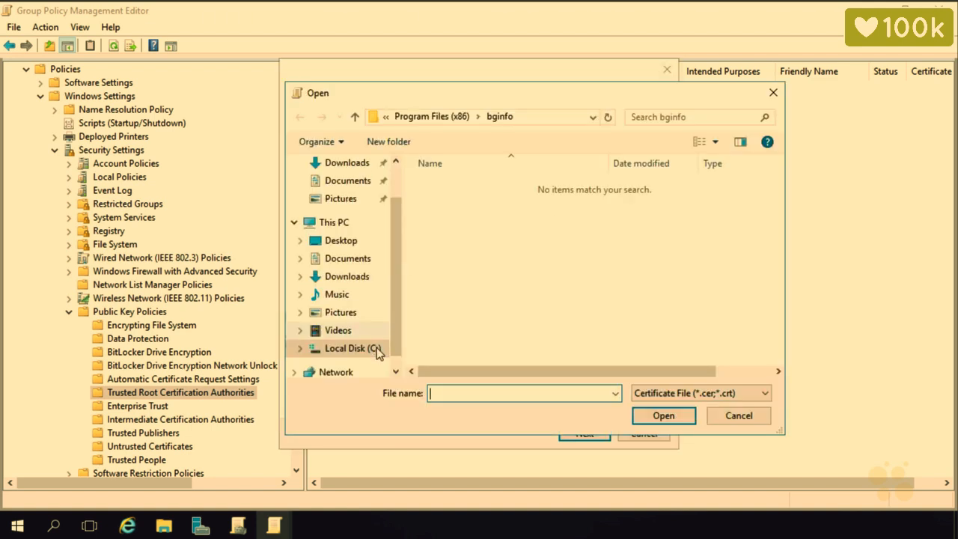
{"action": "left_click", "coordinate": [377, 350]}
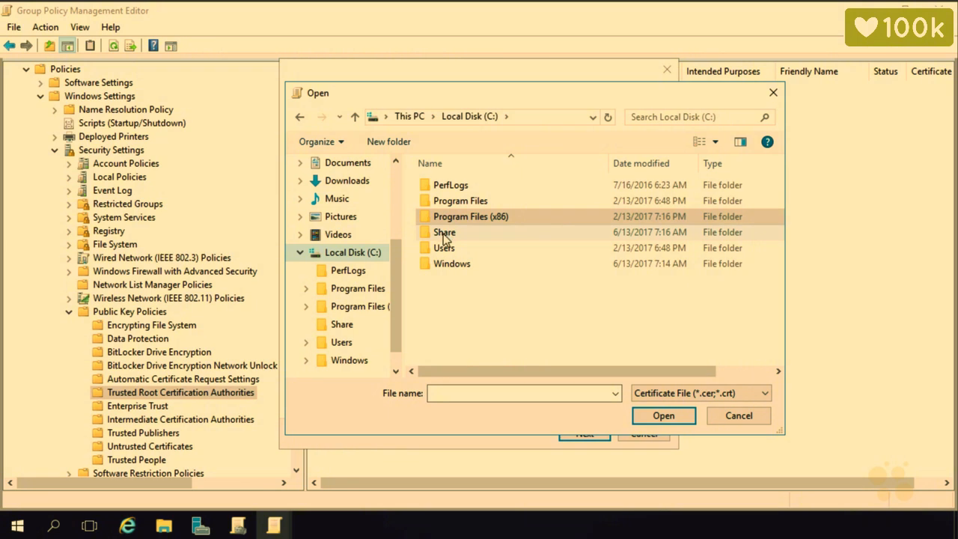
{"action": "double_click", "coordinate": [445, 234]}
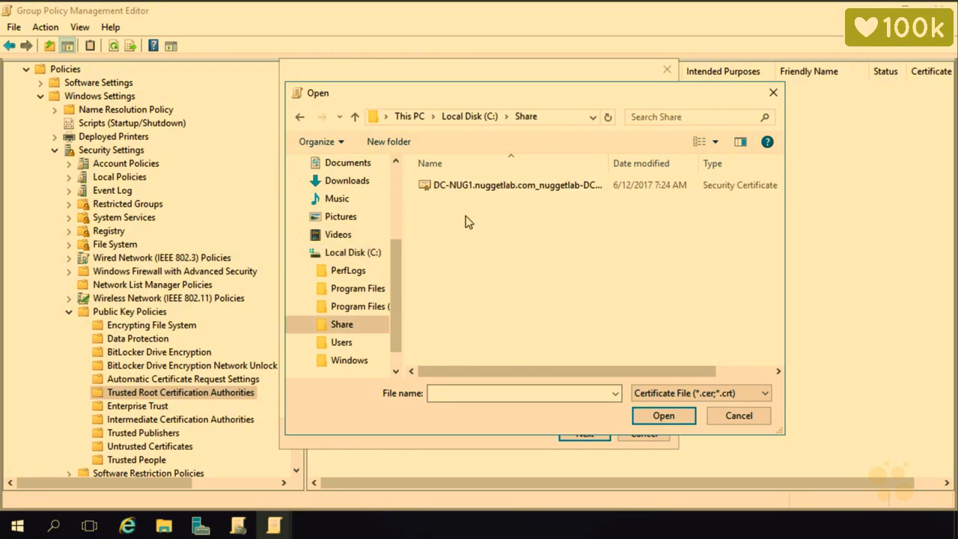
{"action": "left_click", "coordinate": [478, 191]}
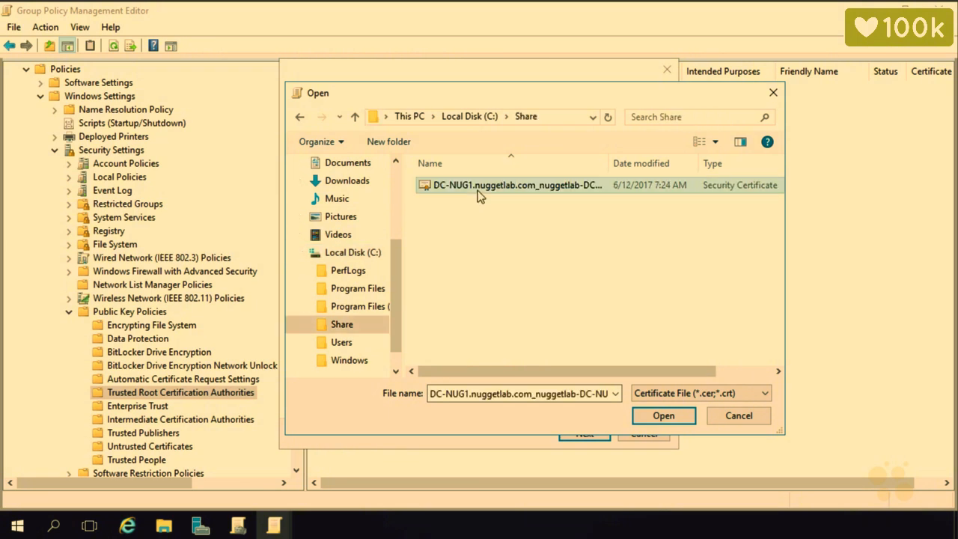
{"action": "left_click", "coordinate": [680, 418]}
Accept the Trusted Root Certification Authorities store and finish the import.
{"action": "left_click", "coordinate": [603, 436]}
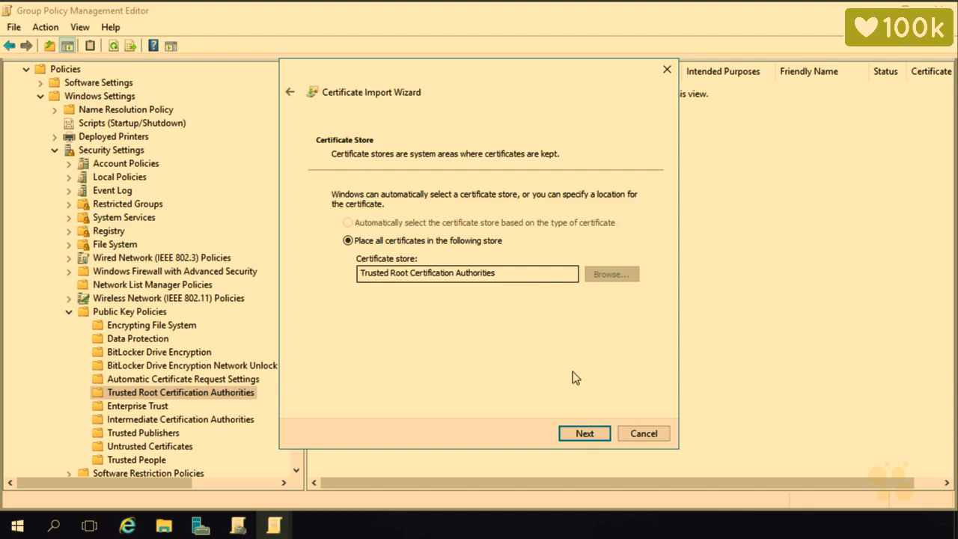
{"action": "left_click", "coordinate": [588, 434]}
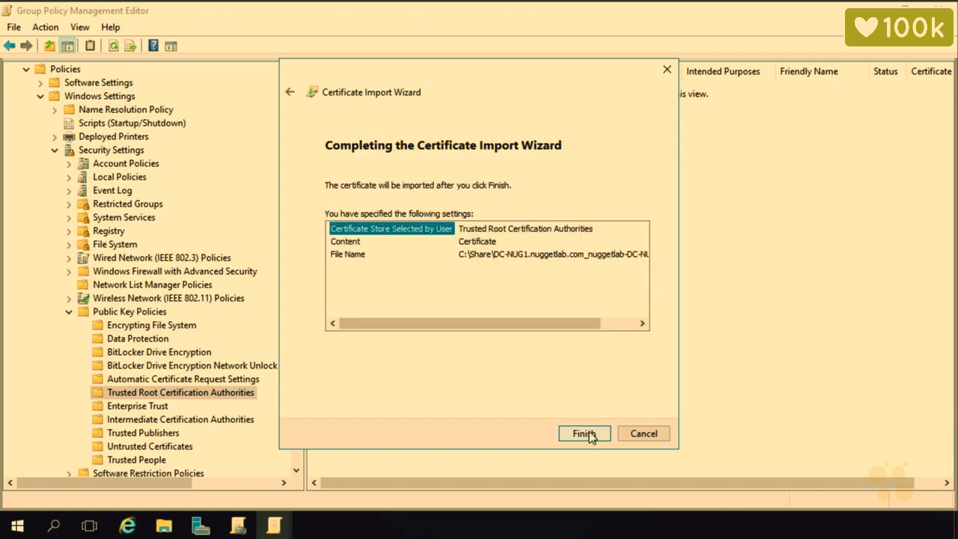
{"action": "left_click", "coordinate": [585, 434]}
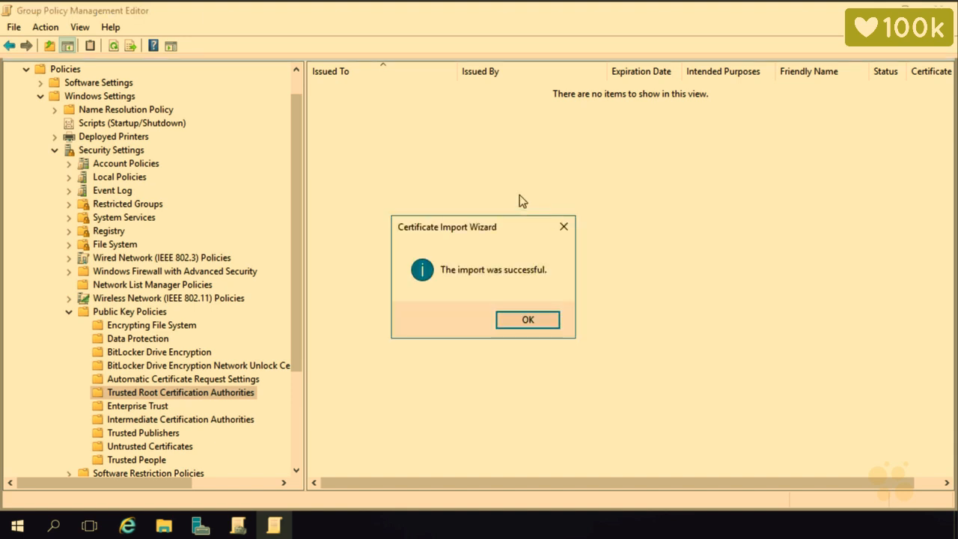
Acknowledge the successful import and minimize the Group Policy Management Editor.
{"action": "left_click", "coordinate": [534, 321]}
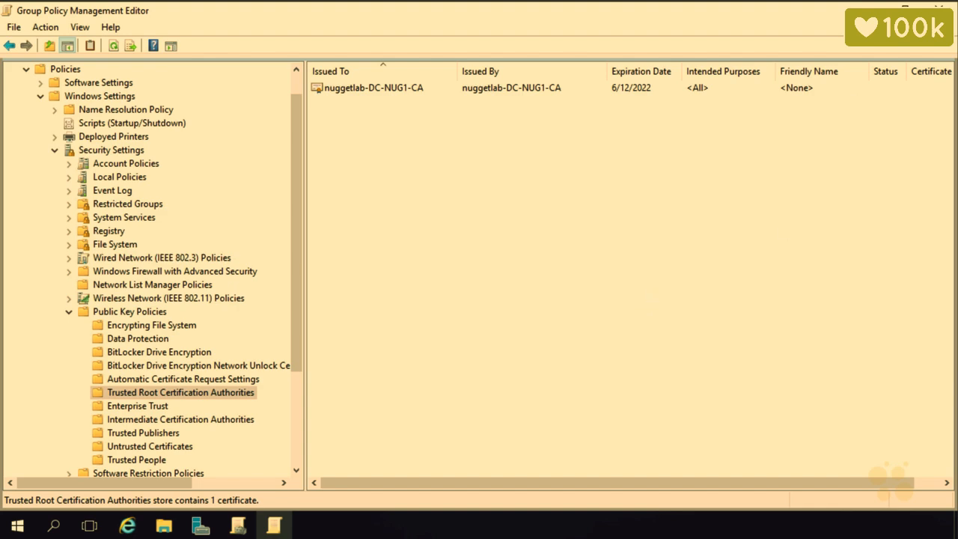
{"action": "left_click", "coordinate": [871, 9]}
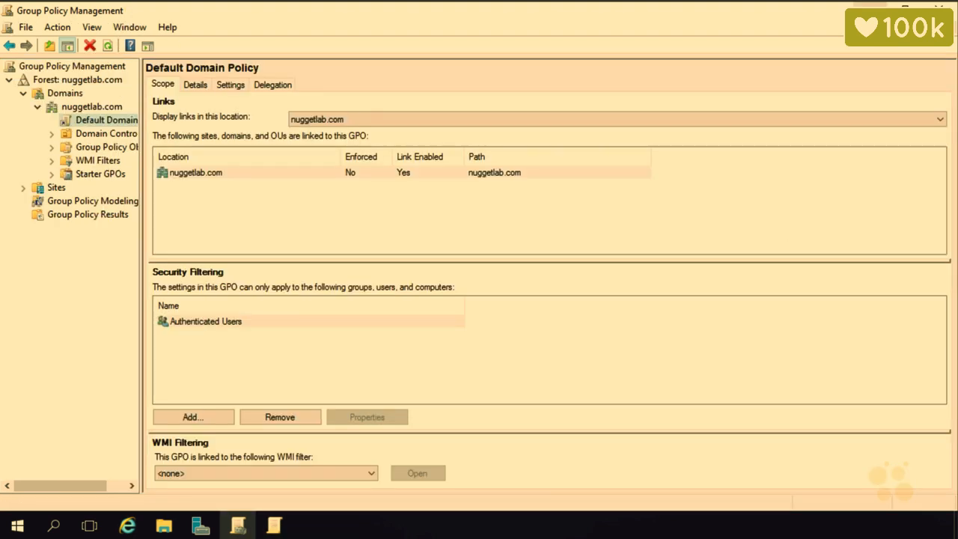
Minimize the Group Policy Management console to get back to Server Manager.
{"action": "left_click", "coordinate": [872, 8]}
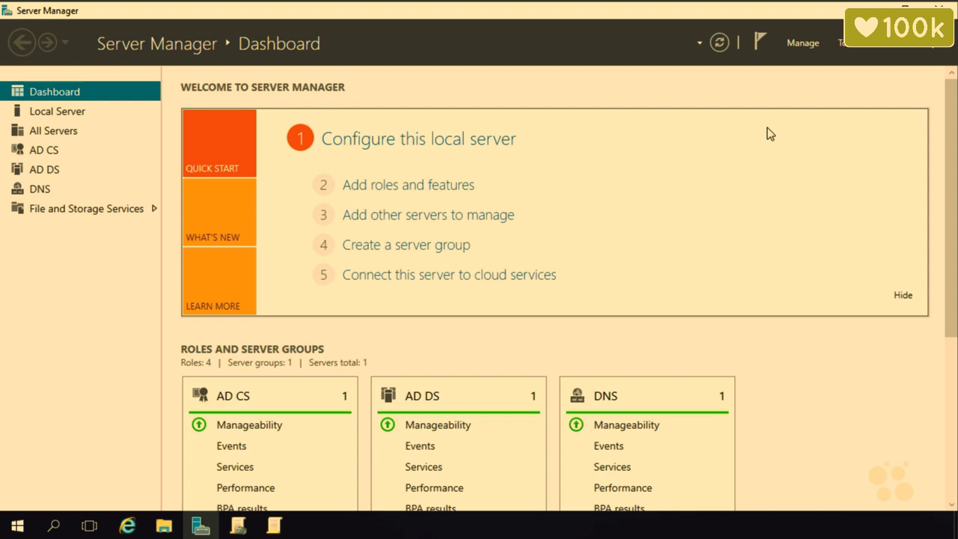
In Add Roles and Features, select the AD CS Online Responder role service with its required features.
{"action": "left_click", "coordinate": [799, 43]}
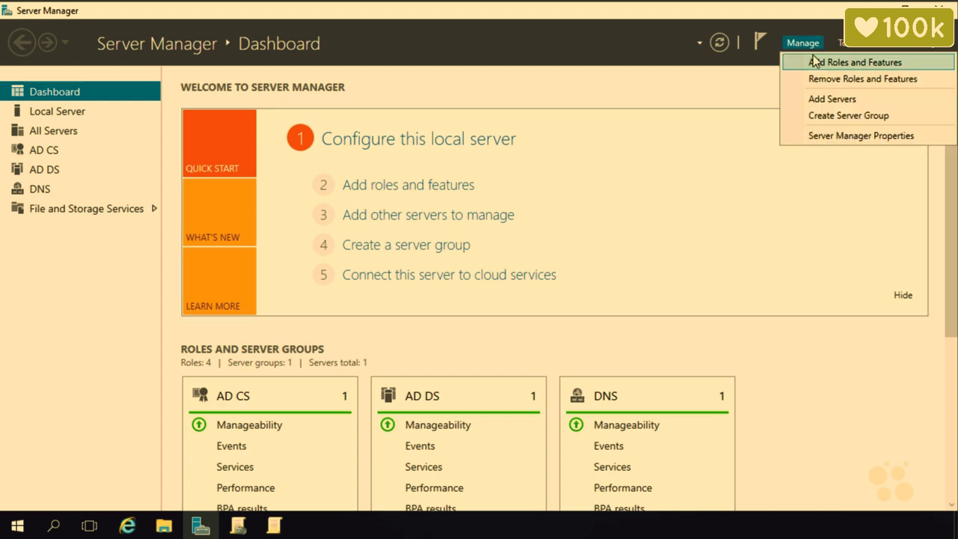
{"action": "left_click", "coordinate": [815, 62]}
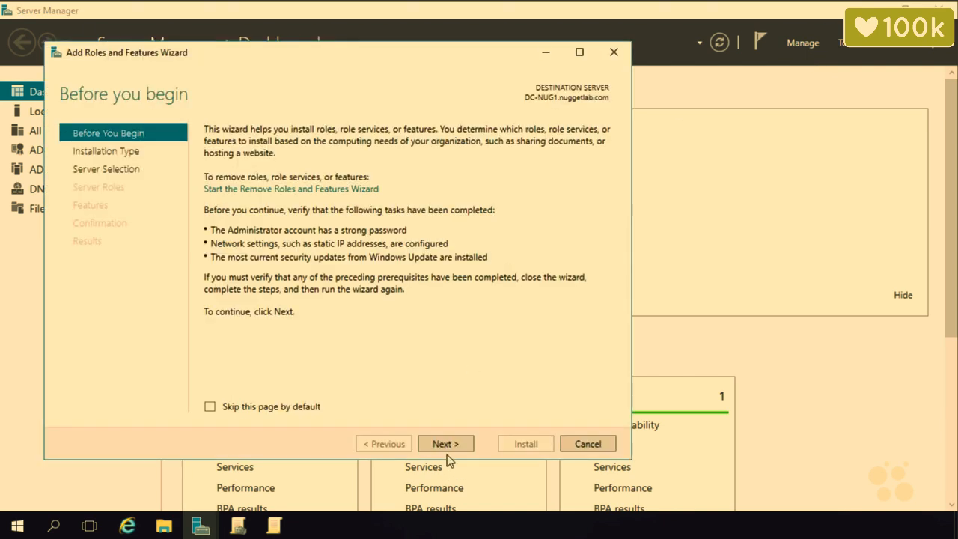
{"action": "left_click", "coordinate": [449, 450]}
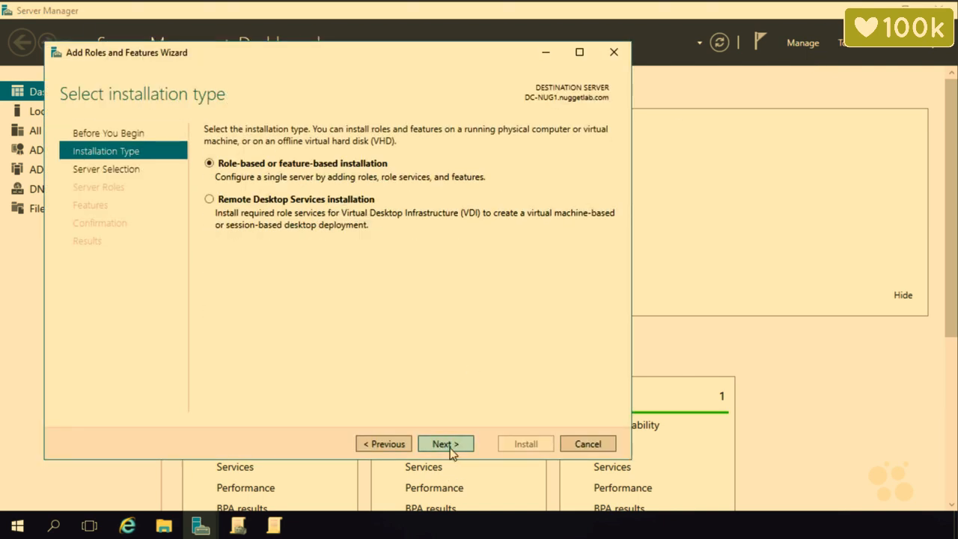
{"action": "left_click", "coordinate": [449, 447]}
{"action": "left_click", "coordinate": [448, 448]}
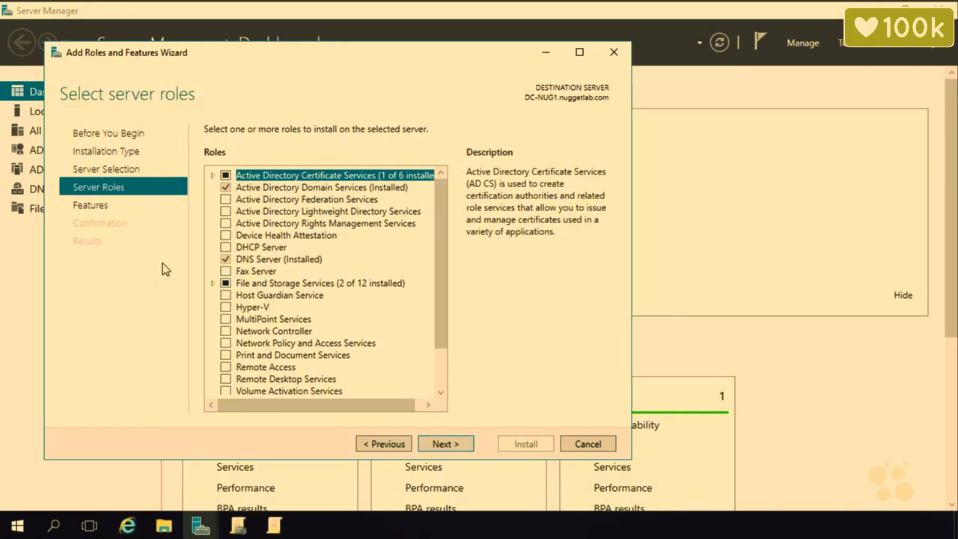
{"action": "left_click", "coordinate": [212, 176]}
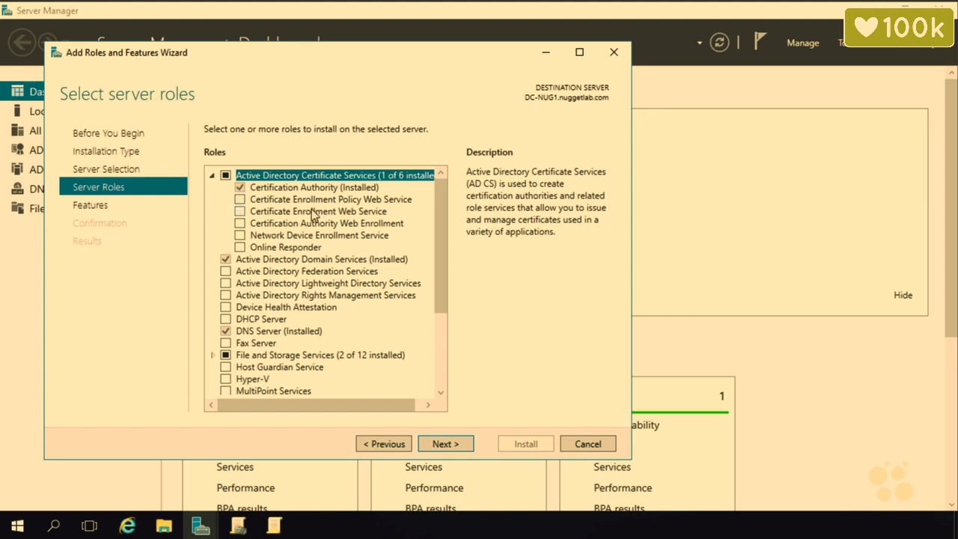
{"action": "left_click", "coordinate": [240, 247]}
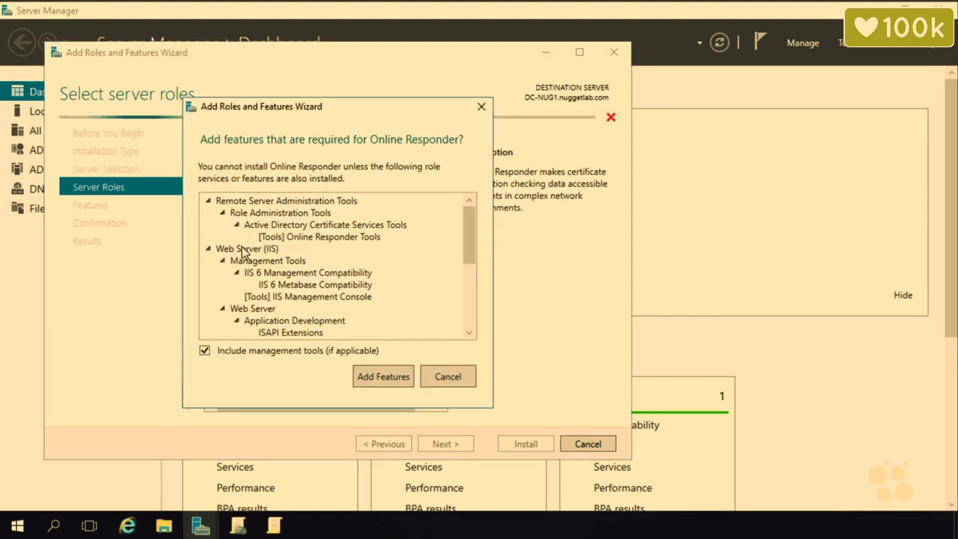
{"action": "left_click", "coordinate": [396, 375]}
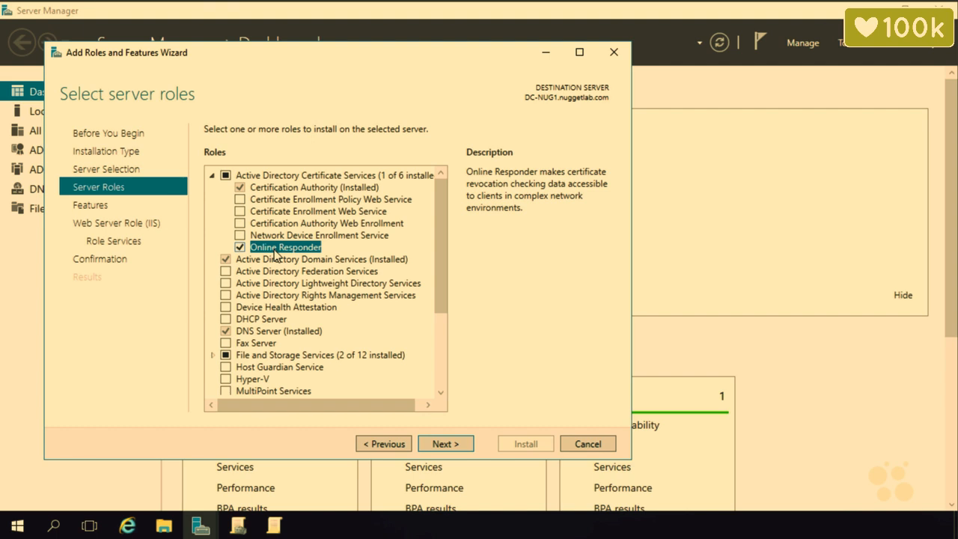
Accept the default features and IIS role services, then install.
{"action": "left_click", "coordinate": [465, 448]}
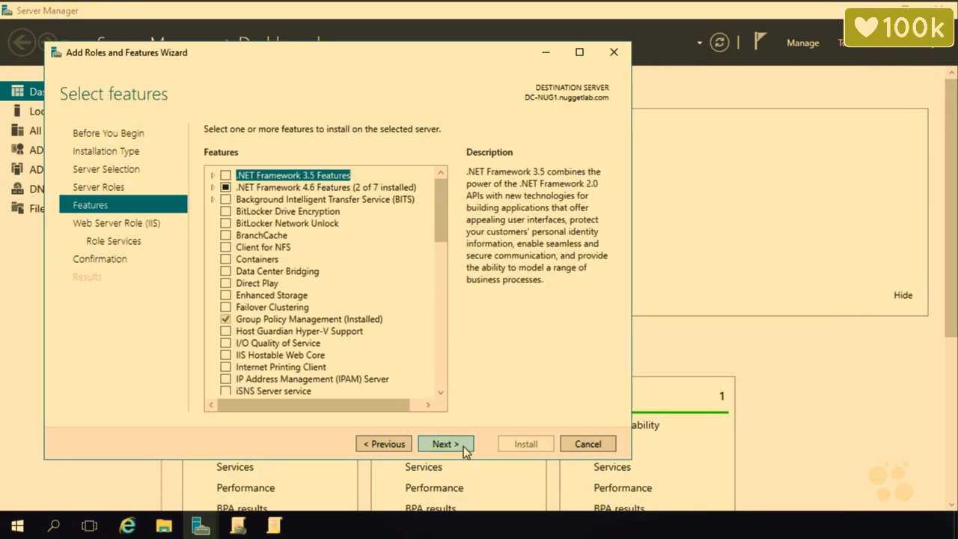
{"action": "left_click", "coordinate": [465, 447]}
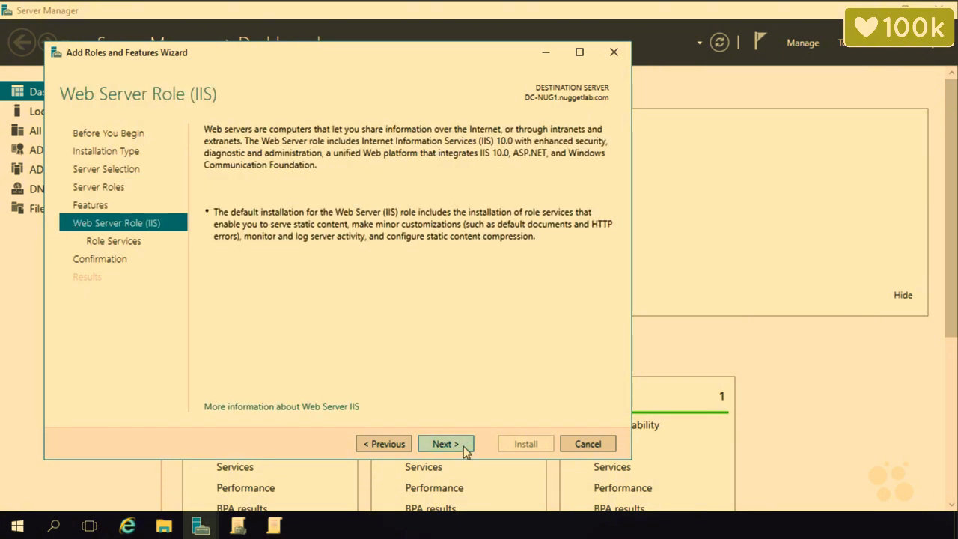
{"action": "left_click", "coordinate": [465, 447]}
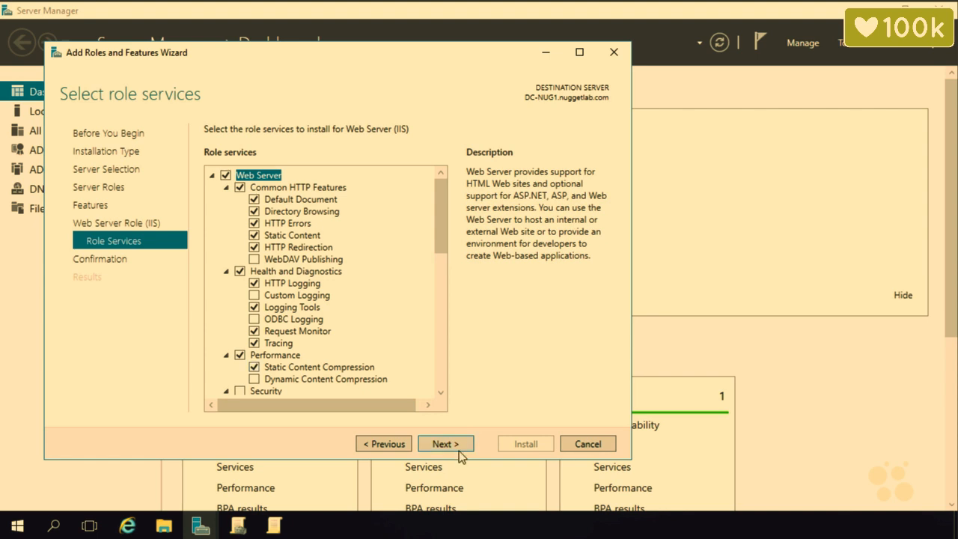
{"action": "left_click", "coordinate": [460, 449]}
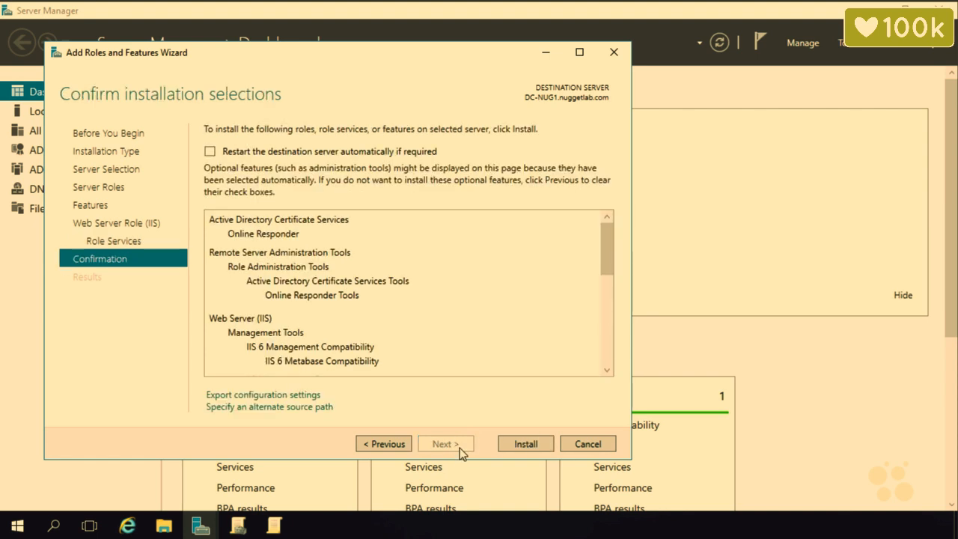
{"action": "left_click", "coordinate": [538, 442]}
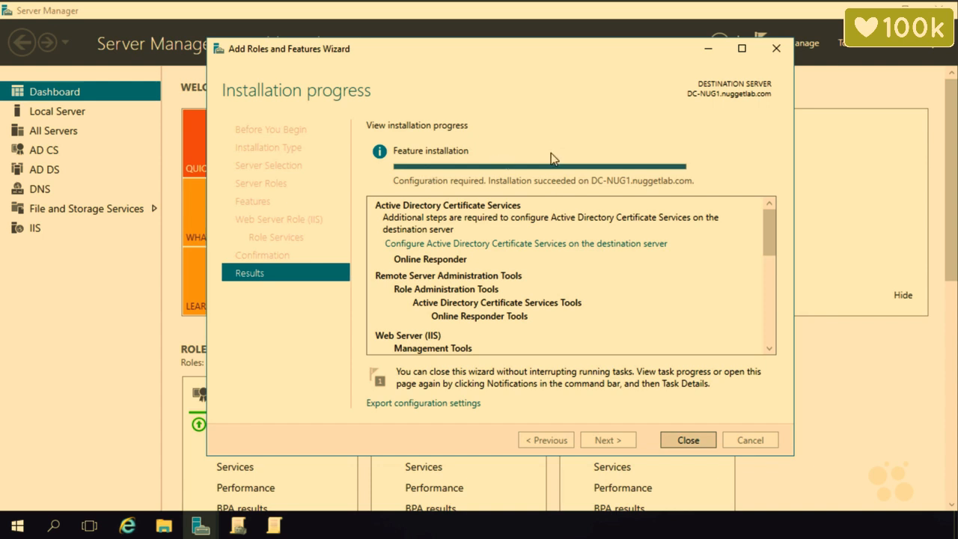
Close the finished wizard and review the AD CS post-deployment configuration notification.
{"action": "left_click", "coordinate": [688, 440]}
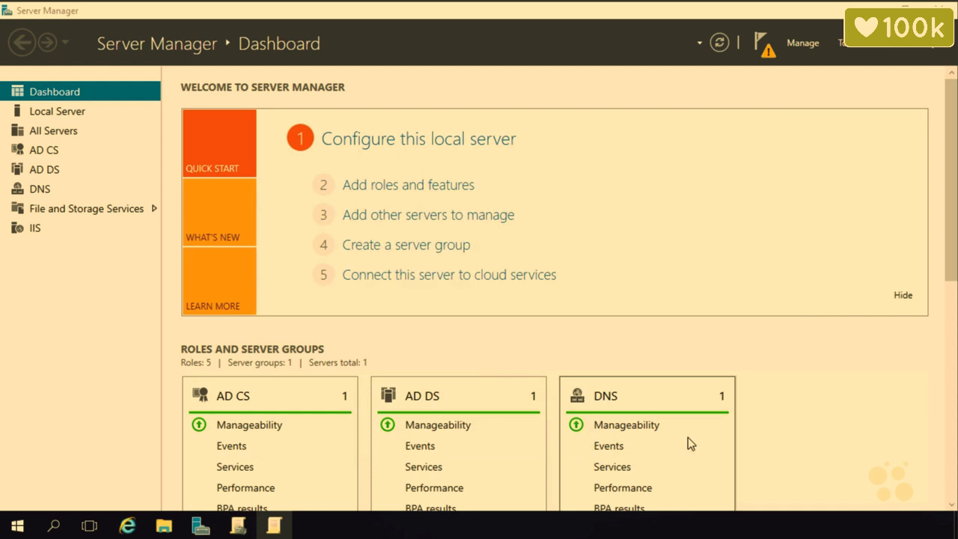
{"action": "left_click", "coordinate": [765, 52]}
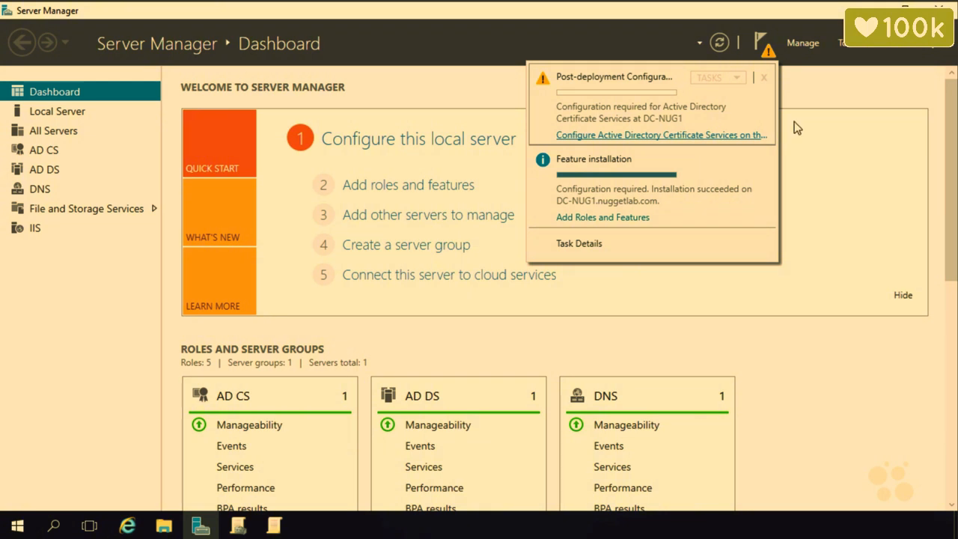
Launch Online Responder Management, begin Add Revocation Configuration, then minimize the console.
{"action": "left_click", "coordinate": [846, 45]}
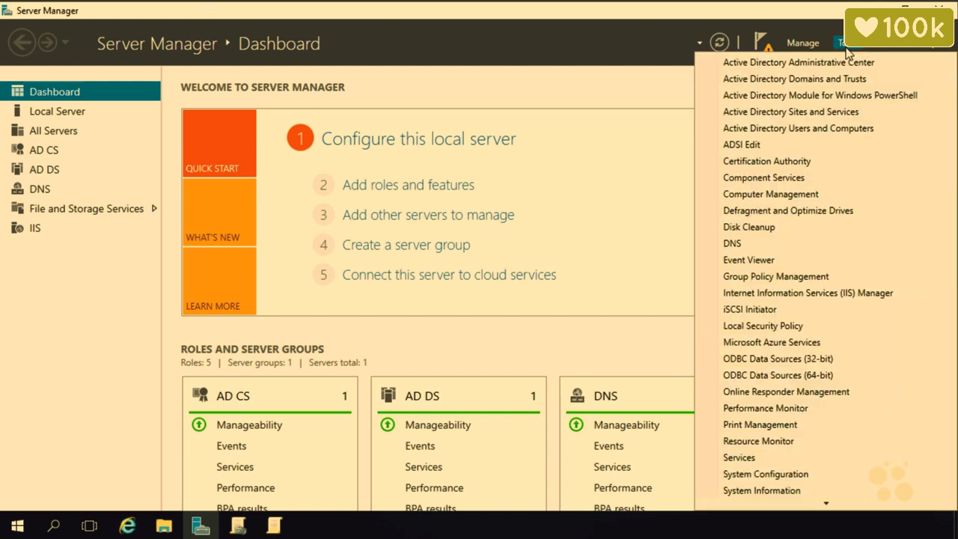
{"action": "left_click", "coordinate": [764, 396]}
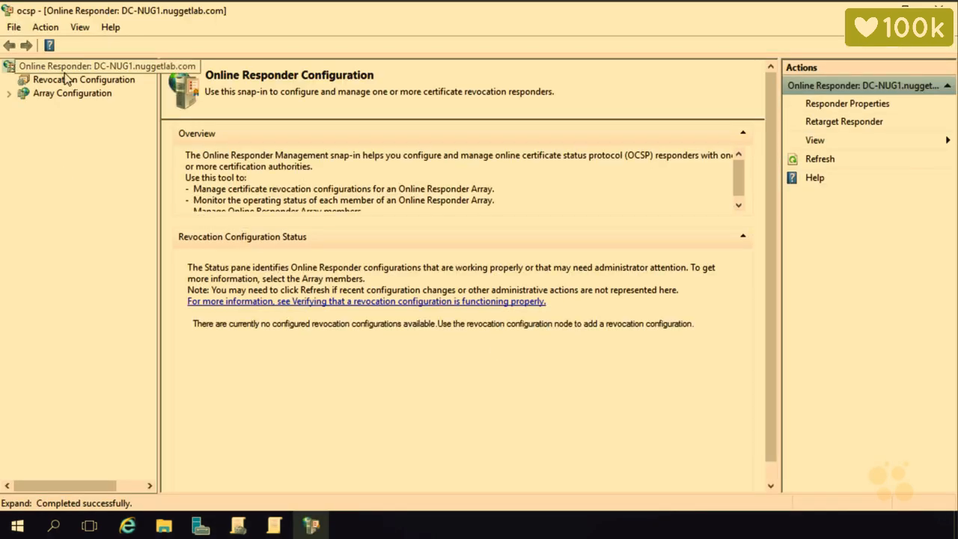
{"action": "left_click", "coordinate": [63, 85]}
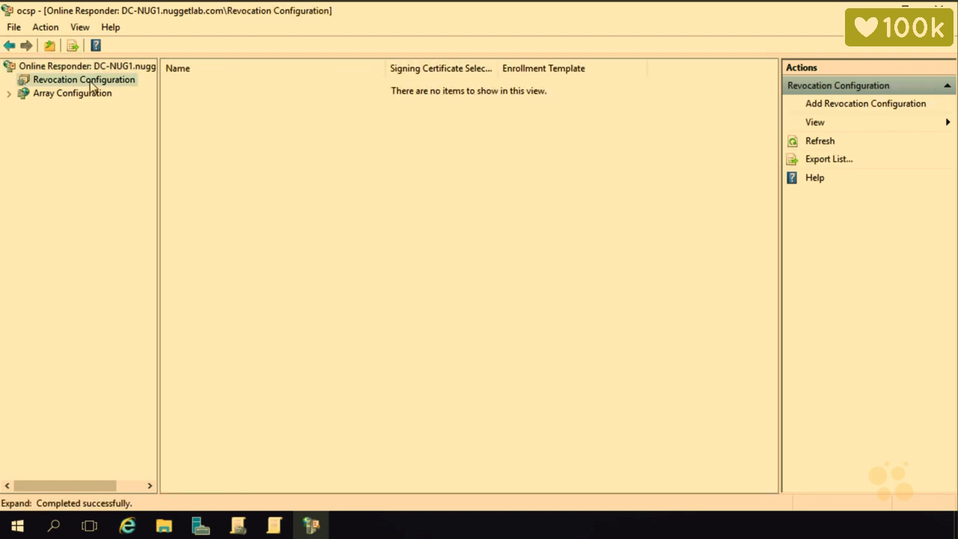
{"action": "right_click", "coordinate": [91, 84]}
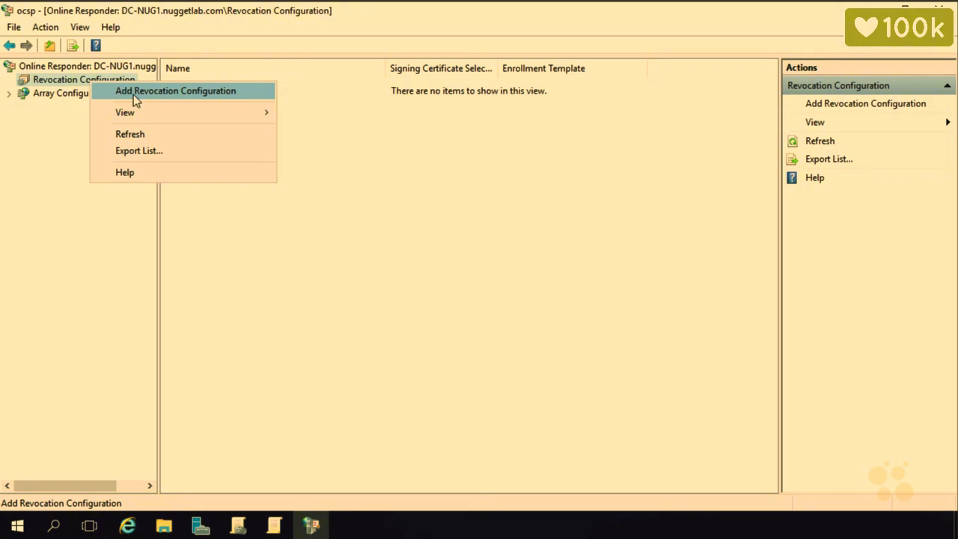
{"action": "left_click", "coordinate": [395, 267]}
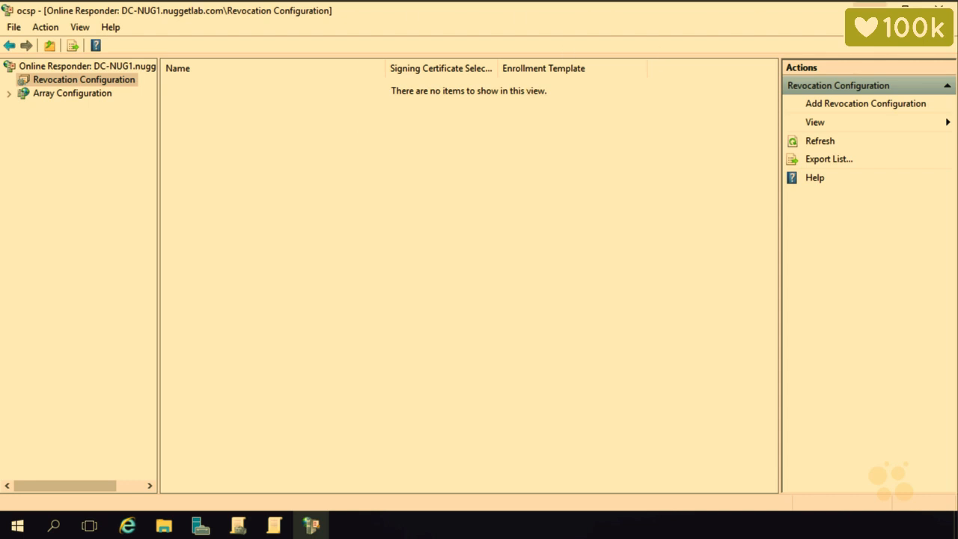
{"action": "left_click", "coordinate": [870, 4]}
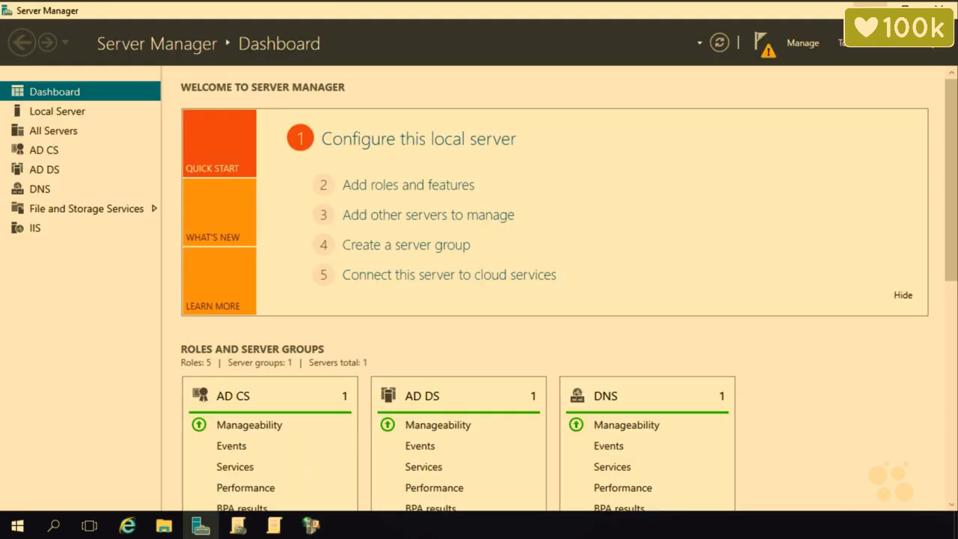
Open Active Directory Users and Computers and show the nuggetlab.com Users container.
{"action": "left_click", "coordinate": [849, 46]}
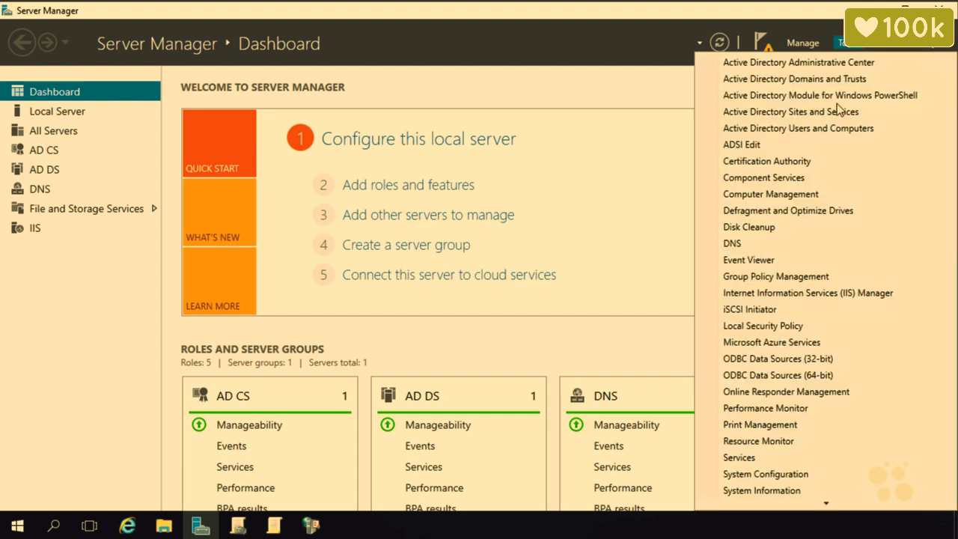
{"action": "left_click", "coordinate": [829, 128]}
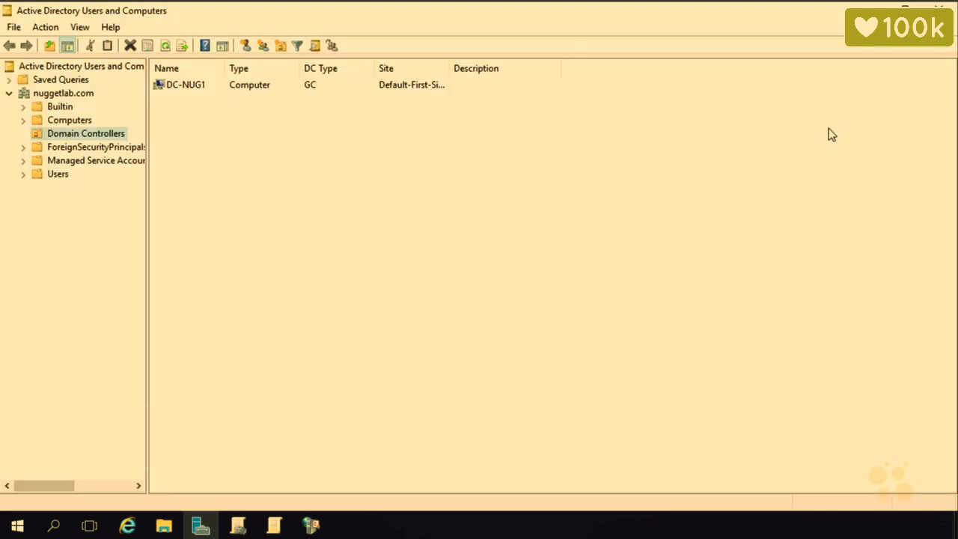
{"action": "left_click", "coordinate": [61, 175]}
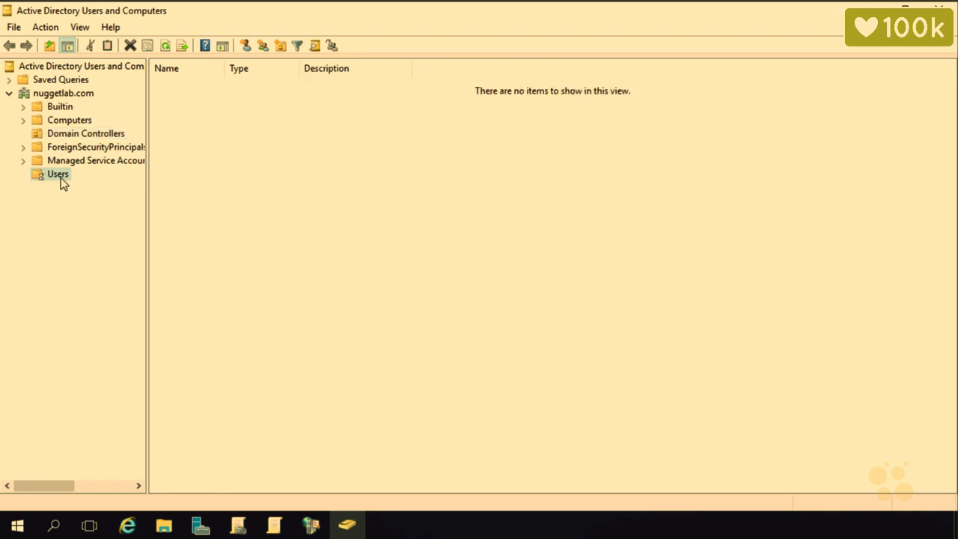
Create a new domain local group named 'Cert Issuers' in Users.
{"action": "right_click", "coordinate": [556, 320]}
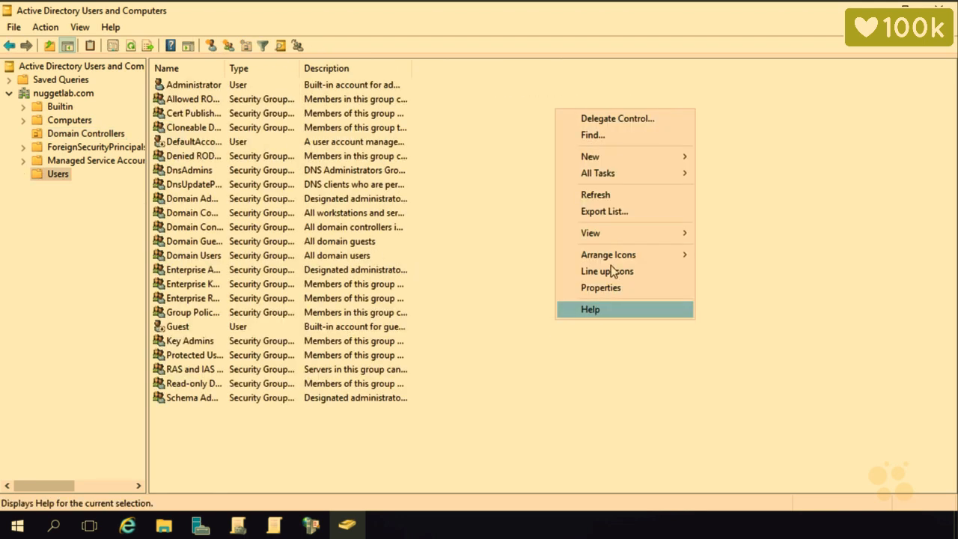
{"action": "left_click", "coordinate": [624, 159]}
{"action": "left_click", "coordinate": [722, 191]}
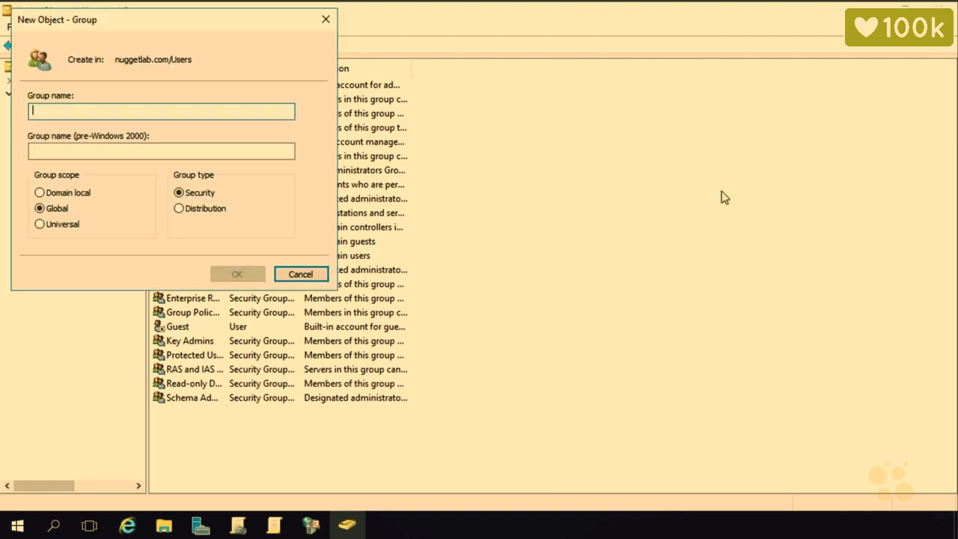
{"action": "left_click", "coordinate": [81, 193]}
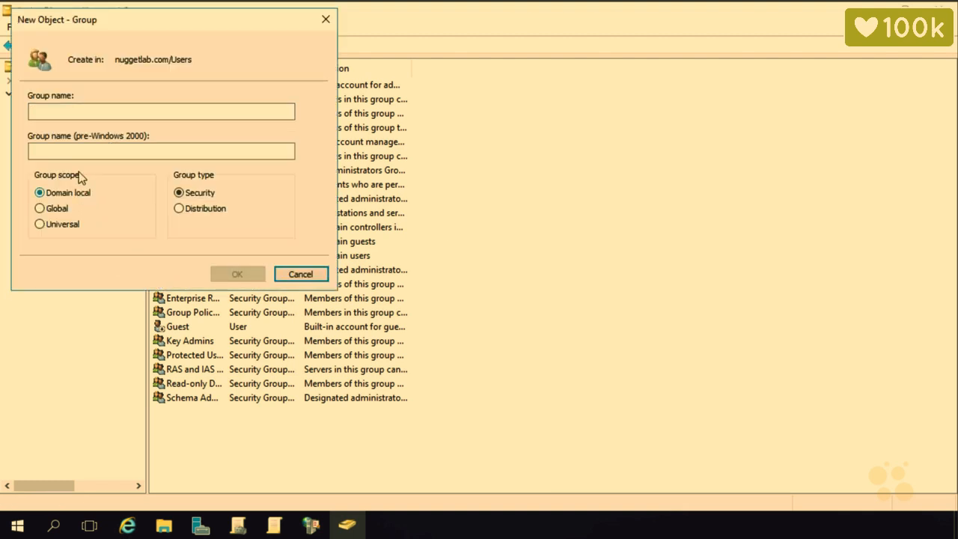
{"action": "left_click", "coordinate": [65, 111]}
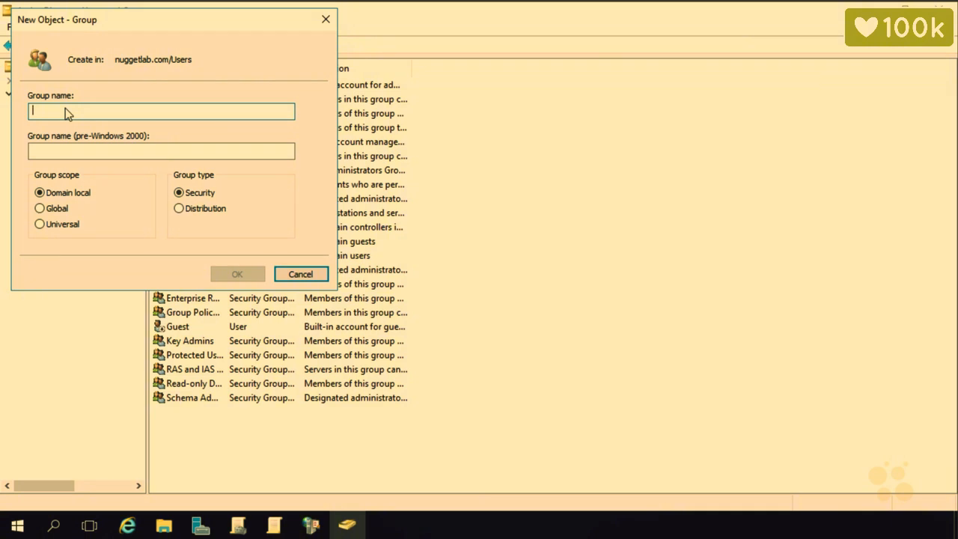
{"action": "type", "text": "Cert Issuers"}
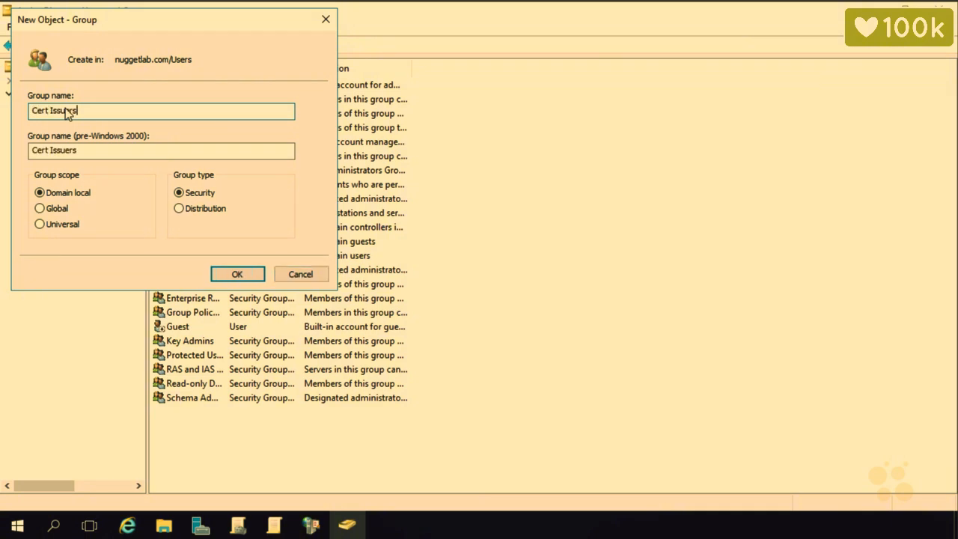
{"action": "key", "text": "Return"}
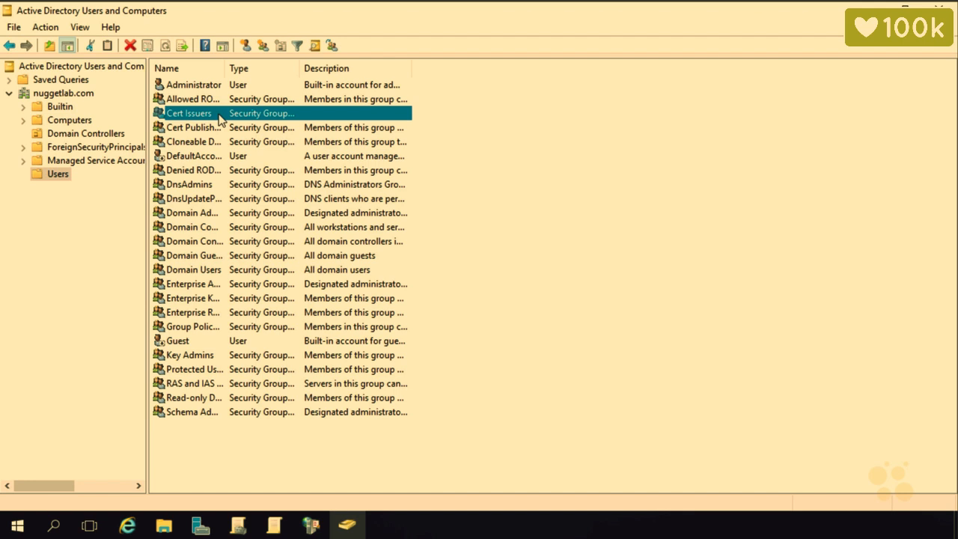
From Server Manager, launch the Certification Authority console and open the CA's properties.
{"action": "left_click", "coordinate": [206, 528]}
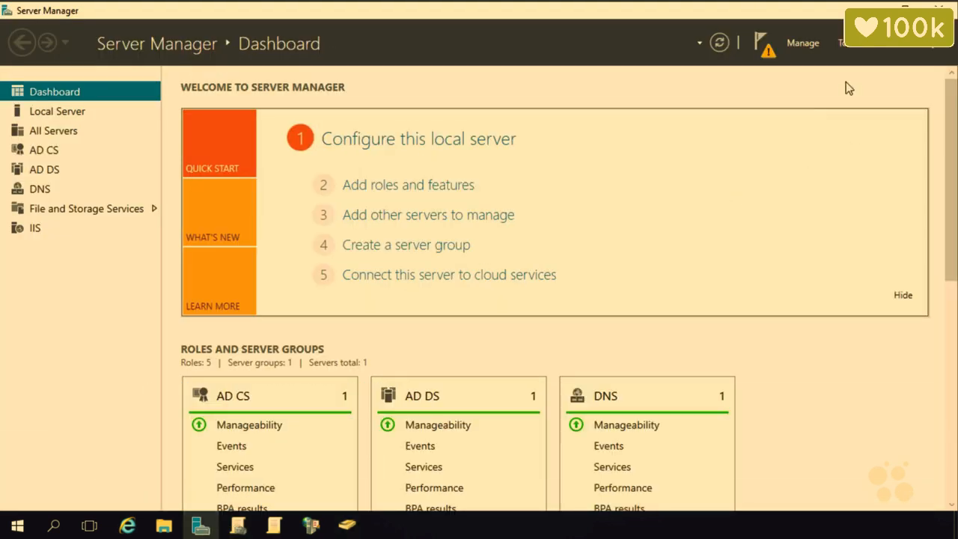
{"action": "left_click", "coordinate": [845, 47]}
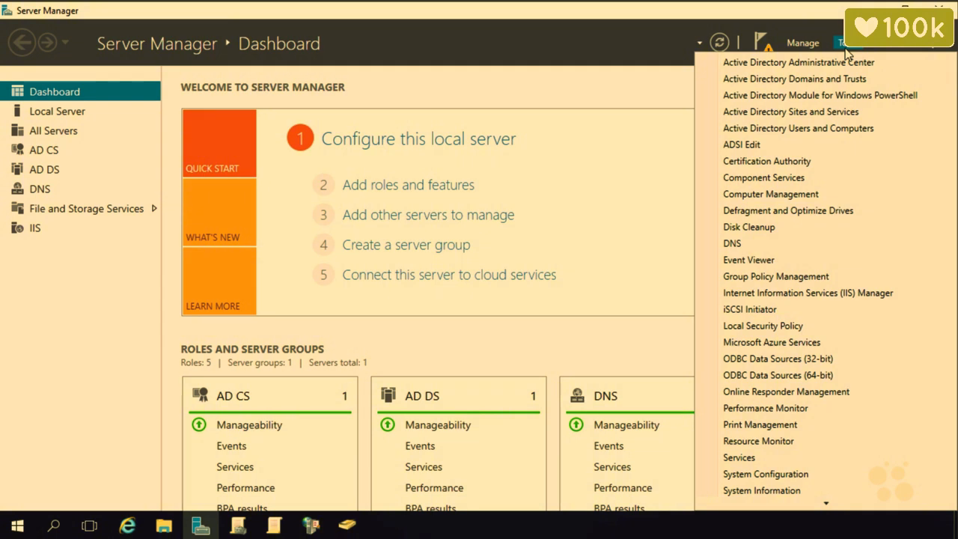
{"action": "left_click", "coordinate": [789, 163]}
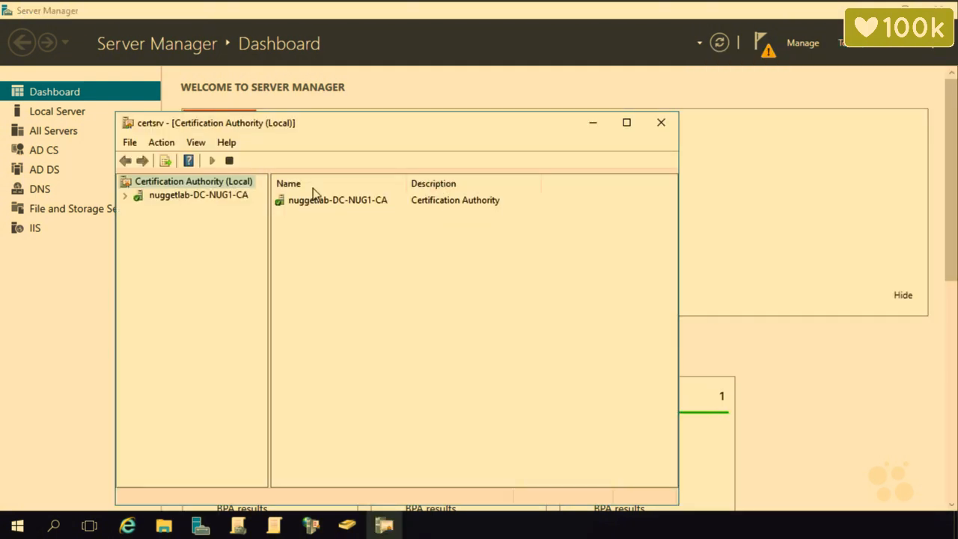
{"action": "left_click", "coordinate": [215, 199]}
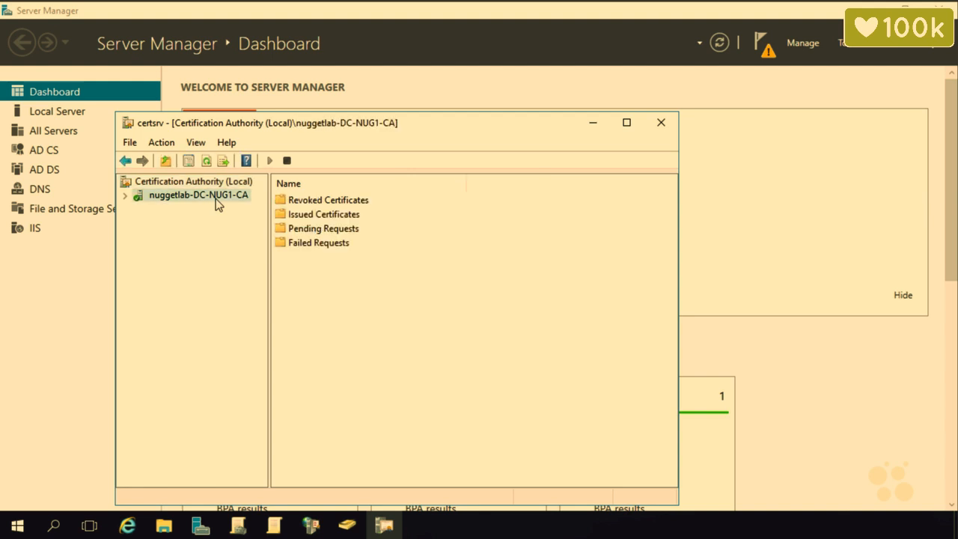
{"action": "right_click", "coordinate": [216, 199]}
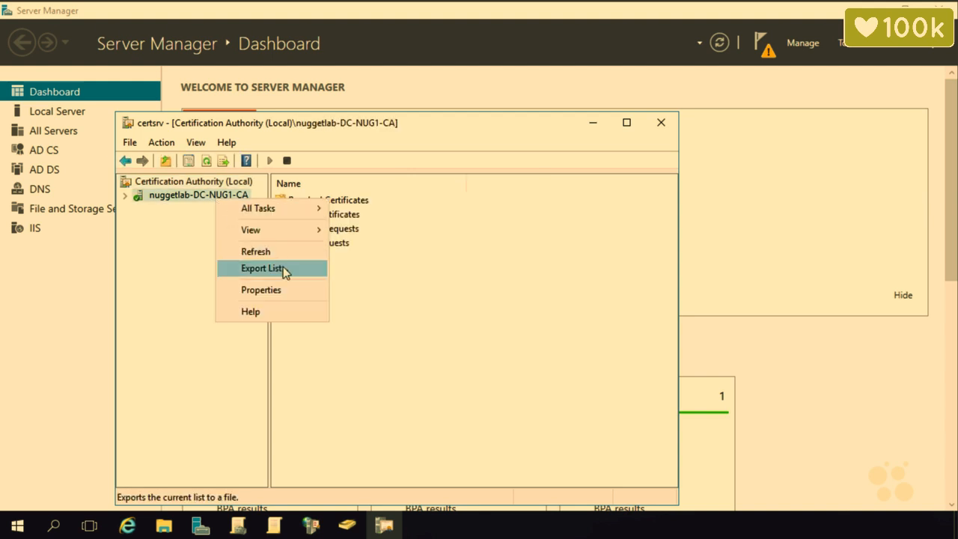
{"action": "left_click", "coordinate": [295, 291]}
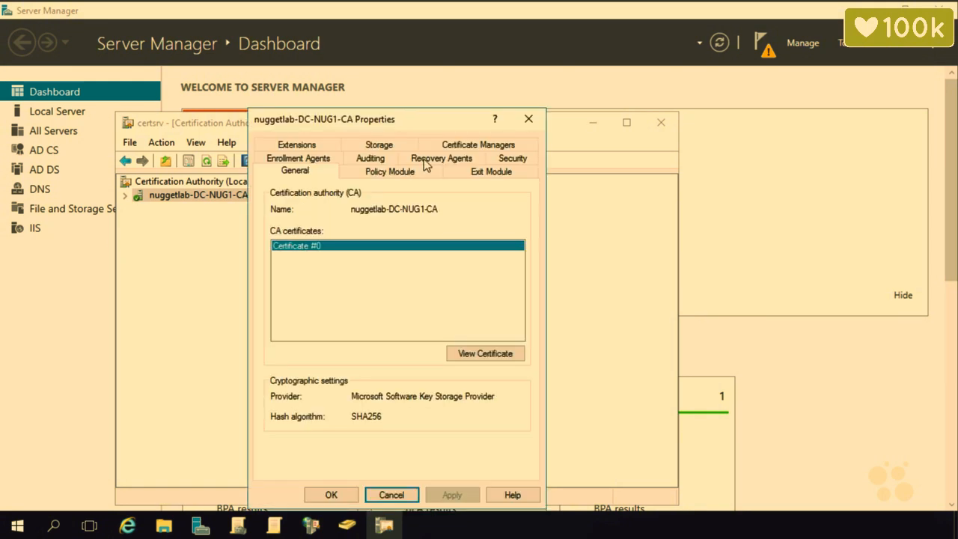
Add the Cert Issuers group to the CA's Security permissions list.
{"action": "left_click", "coordinate": [512, 158]}
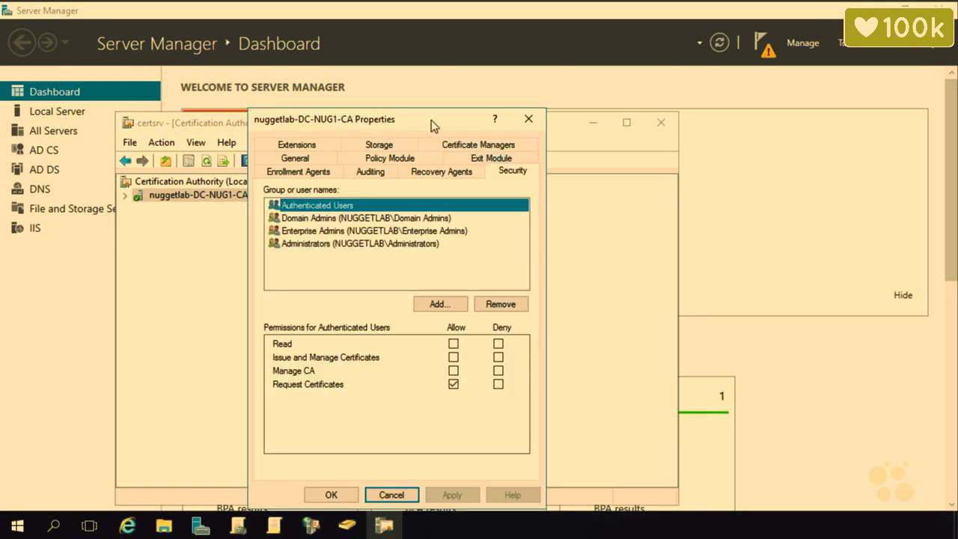
{"action": "left_click_drag", "start_coordinate": [431, 119], "coordinate": [492, 72]}
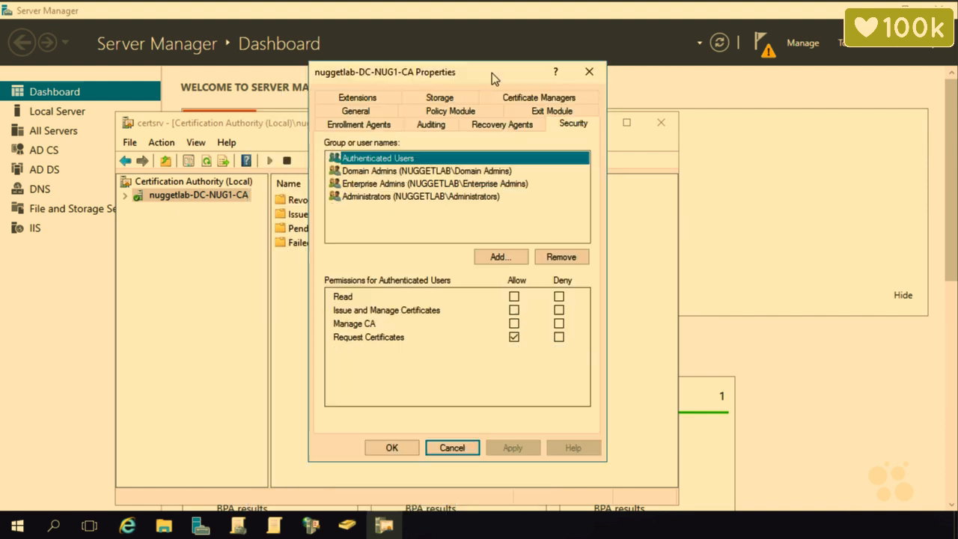
{"action": "left_click", "coordinate": [498, 255]}
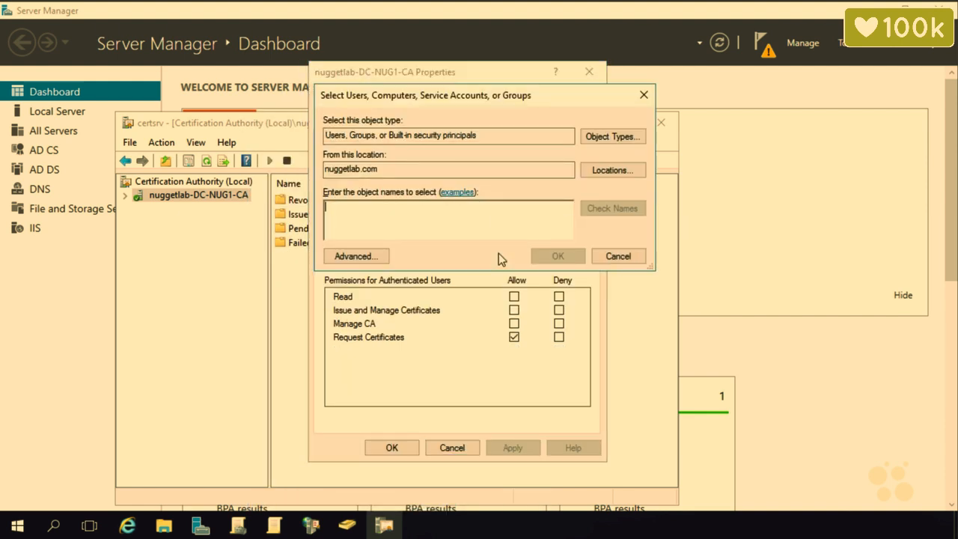
{"action": "type", "text": "cert"}
{"action": "left_click", "coordinate": [550, 257]}
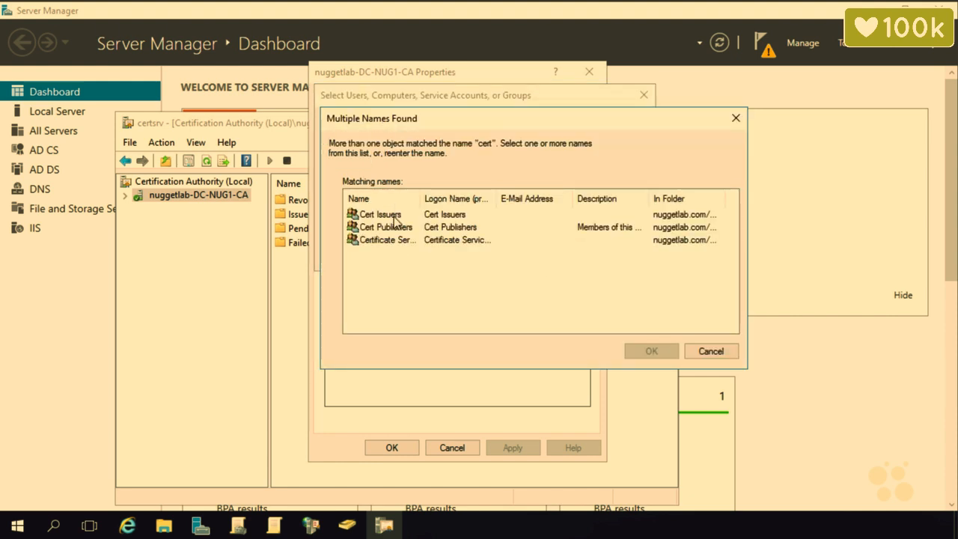
{"action": "left_click", "coordinate": [395, 216]}
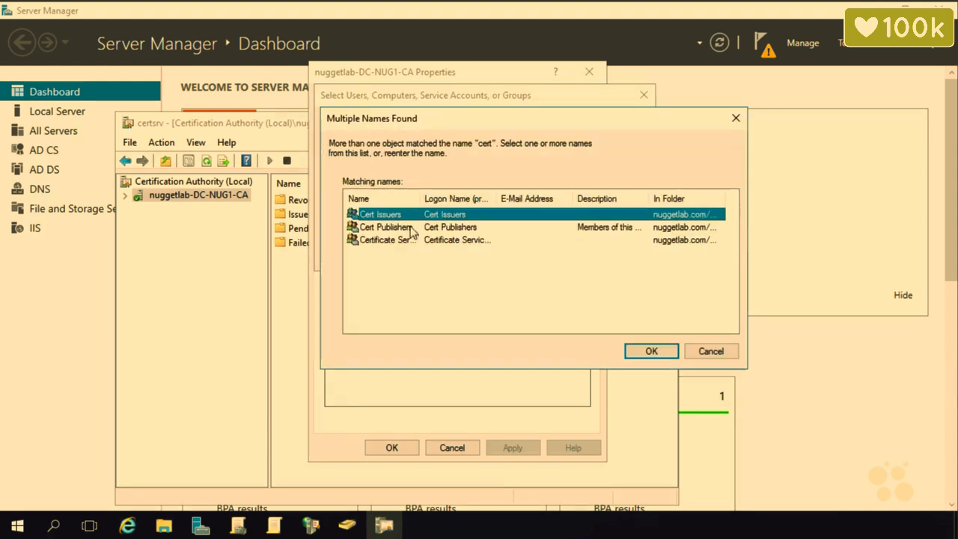
{"action": "left_click_drag", "start_coordinate": [421, 200], "coordinate": [513, 200]}
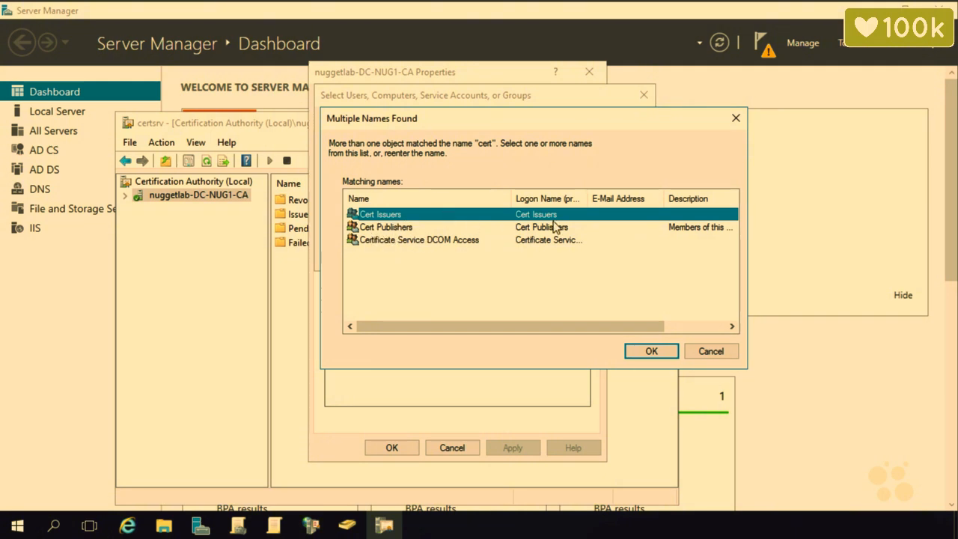
{"action": "left_click", "coordinate": [644, 352]}
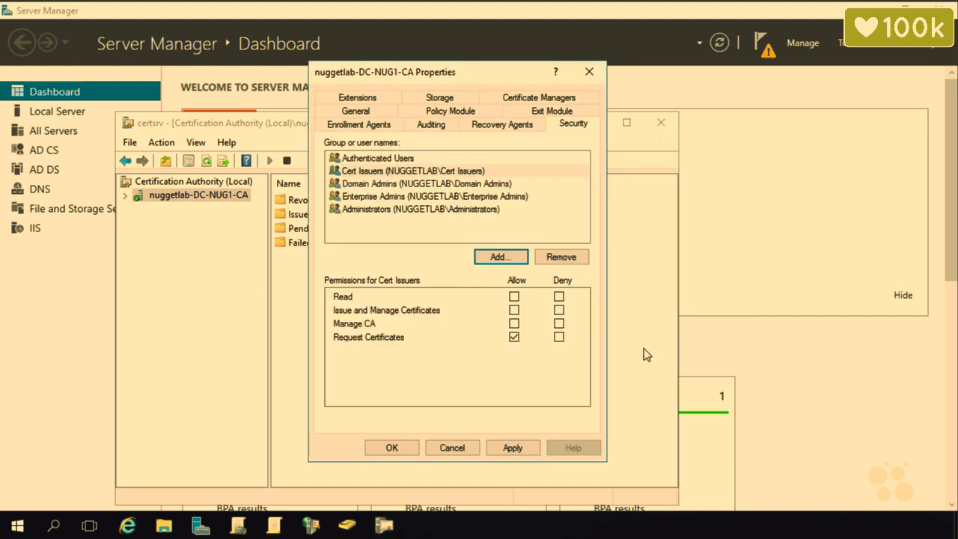
Deny Cert Issuers Request Certificates, allow Issue and Manage Certificates, and save.
{"action": "left_click", "coordinate": [394, 173]}
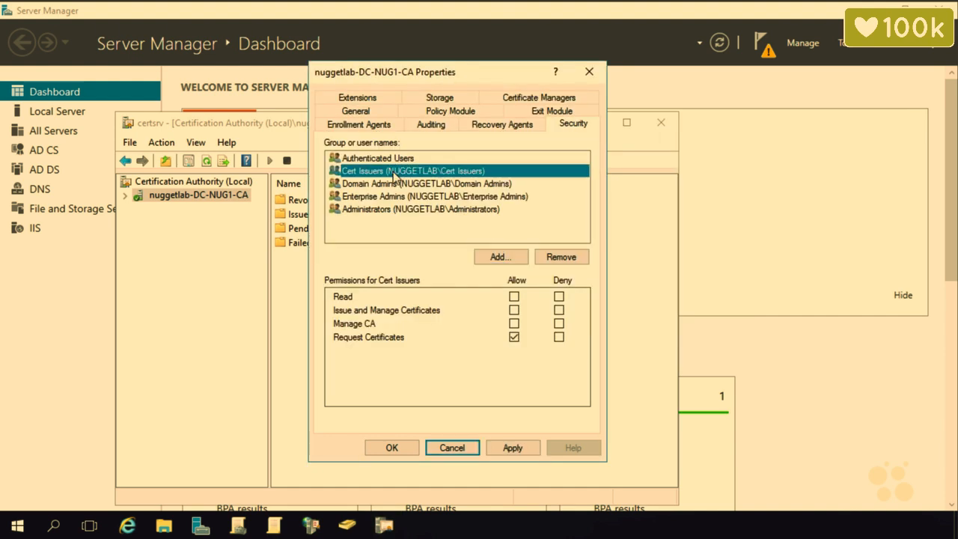
{"action": "left_click", "coordinate": [514, 338]}
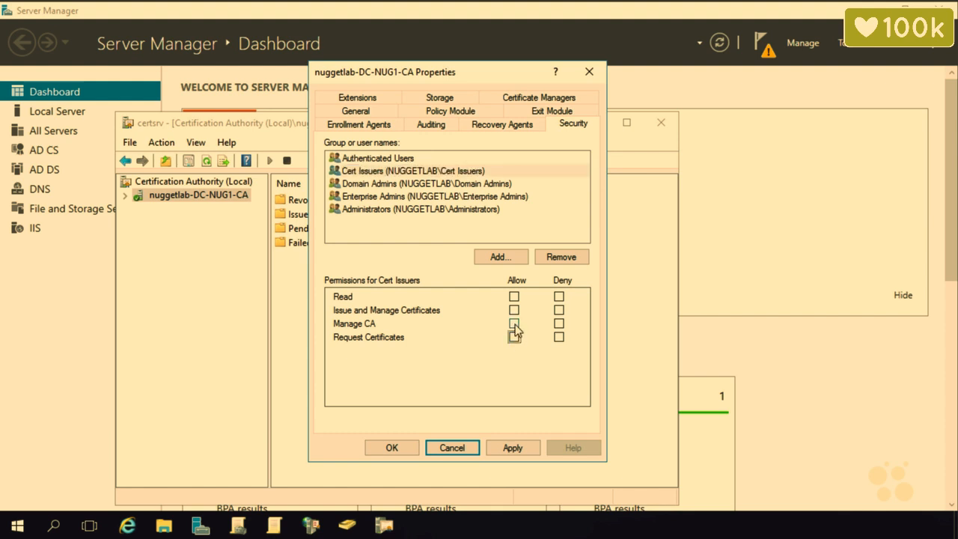
{"action": "left_click", "coordinate": [514, 324]}
{"action": "left_click", "coordinate": [515, 312]}
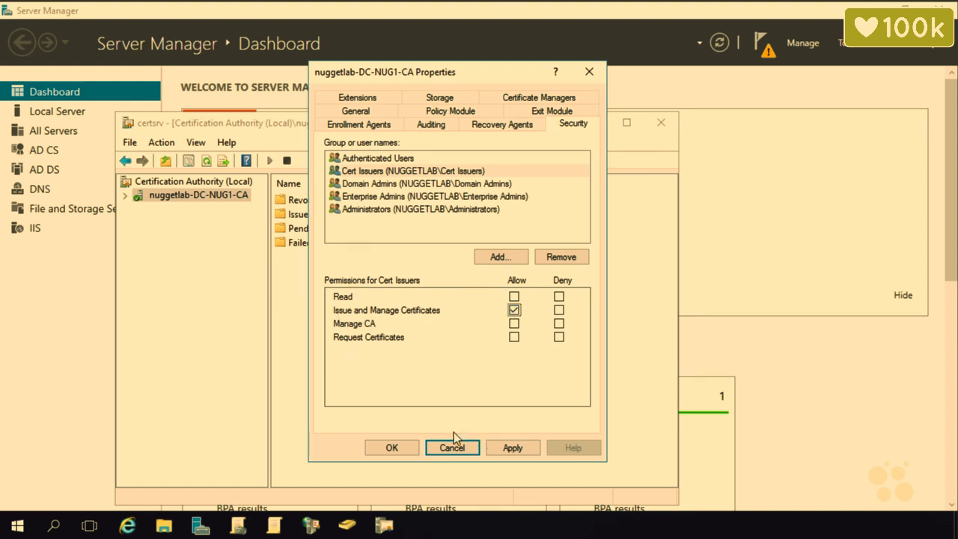
{"action": "left_click", "coordinate": [392, 447]}
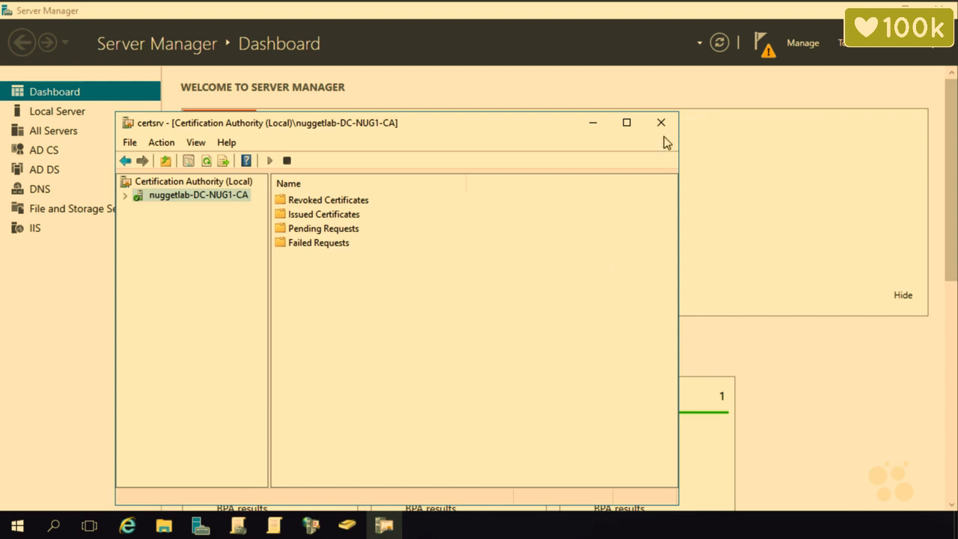
Maximize the console and start a CA backup of the private key, CA certificate, database and log.
{"action": "left_click", "coordinate": [627, 123]}
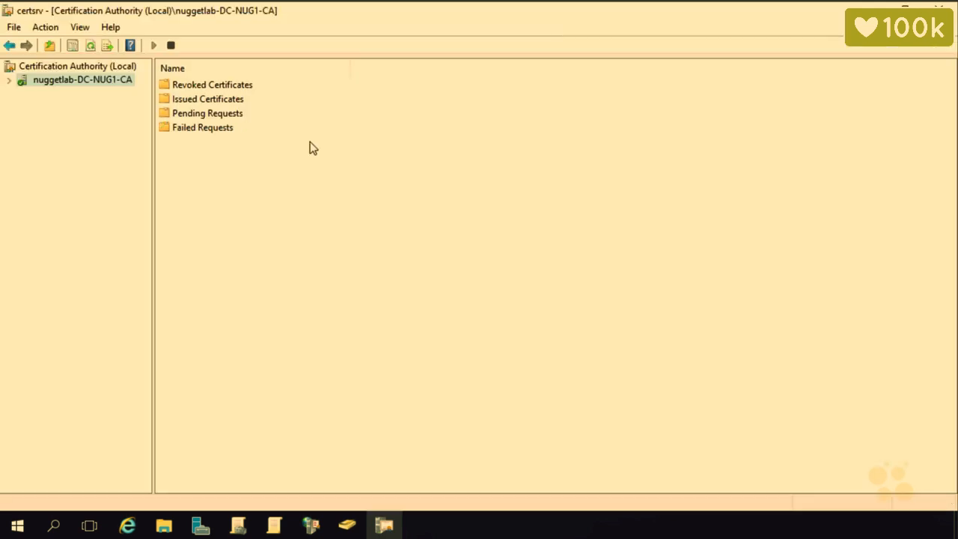
{"action": "right_click", "coordinate": [105, 84]}
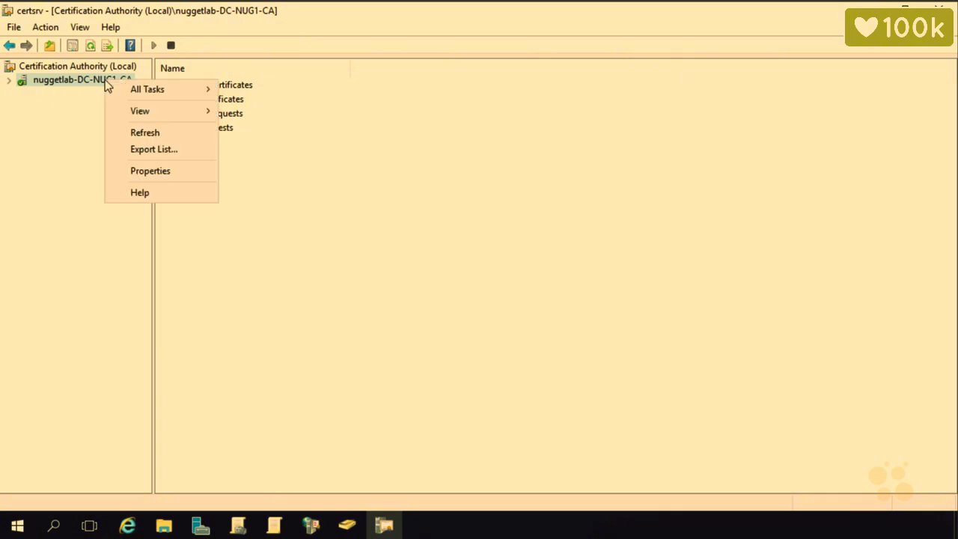
{"action": "mouse_move", "coordinate": [150, 89]}
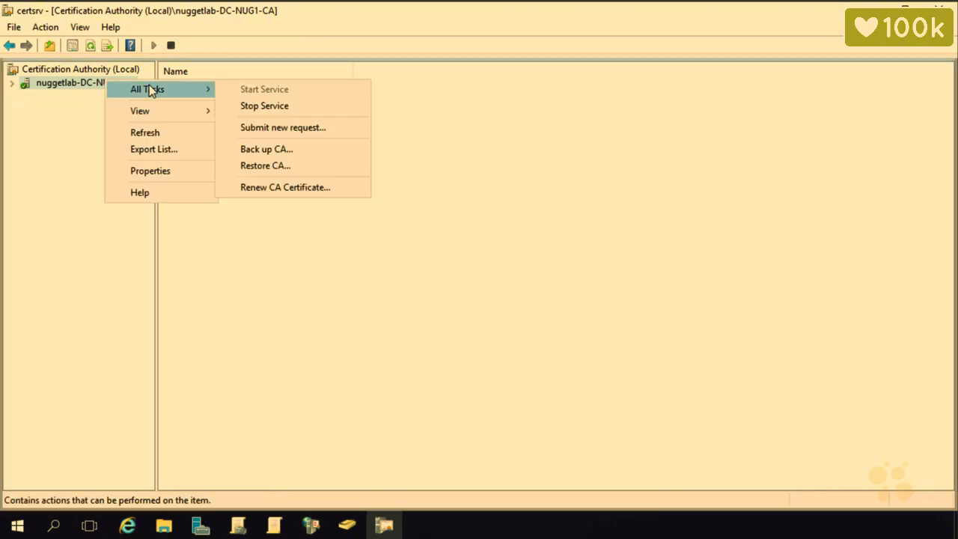
{"action": "left_click", "coordinate": [249, 152]}
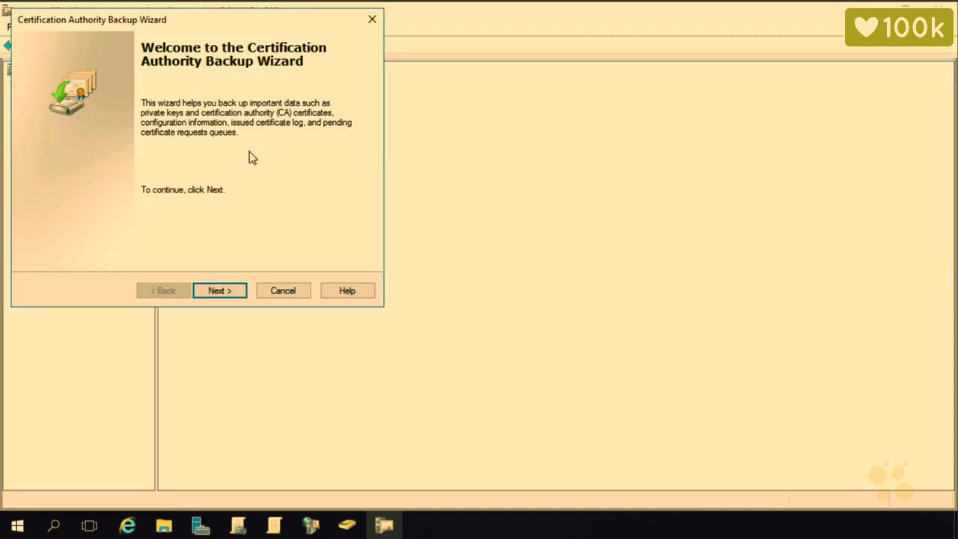
{"action": "left_click", "coordinate": [231, 291]}
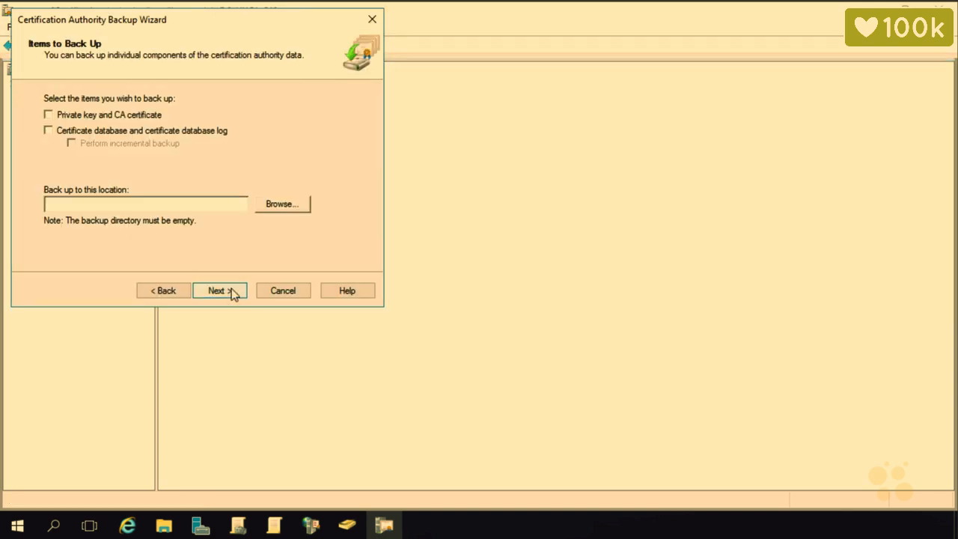
{"action": "left_click", "coordinate": [100, 119]}
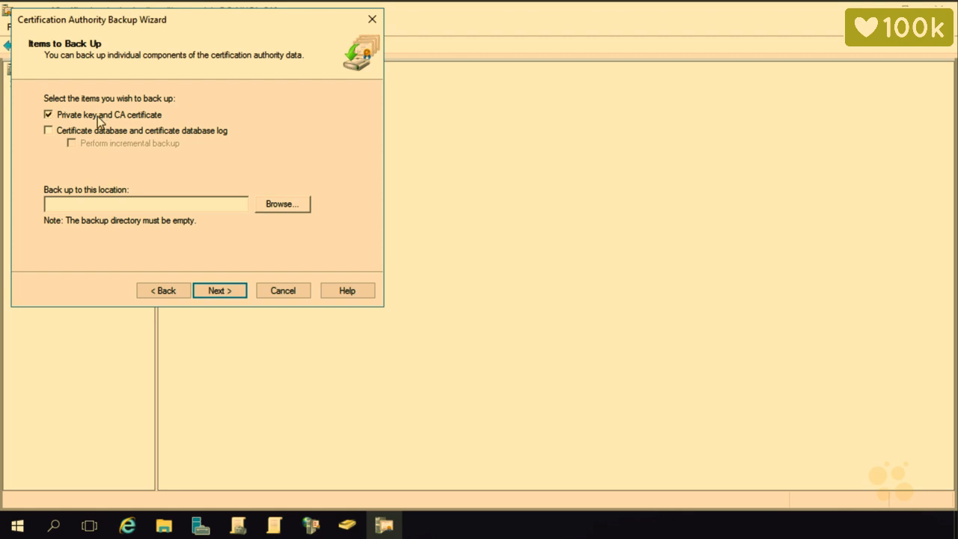
{"action": "left_click", "coordinate": [99, 131]}
Set the backup location to c:\share, correcting the path after declining a system32 folder.
{"action": "left_click", "coordinate": [90, 206]}
{"action": "type", "text": "c:\\share"}
{"action": "left_click", "coordinate": [224, 291]}
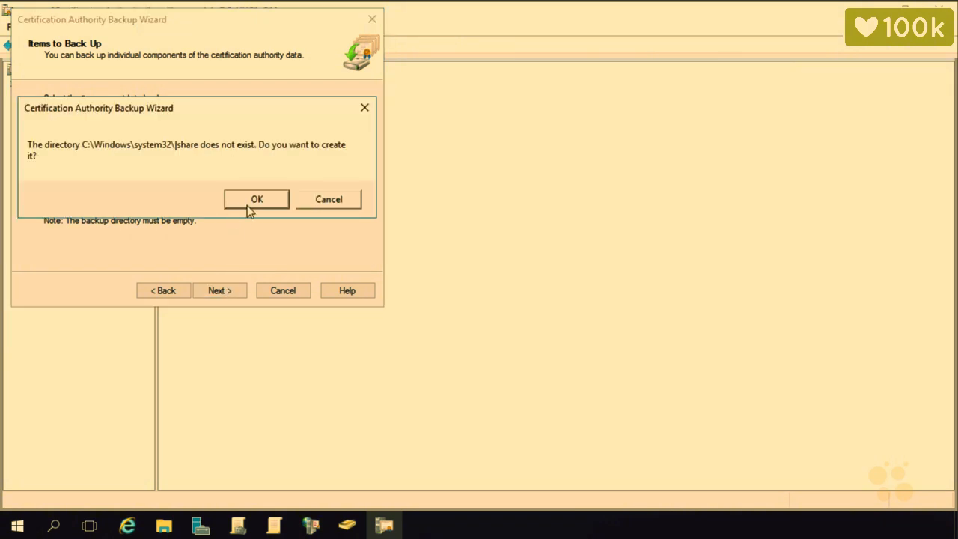
{"action": "left_click", "coordinate": [341, 199]}
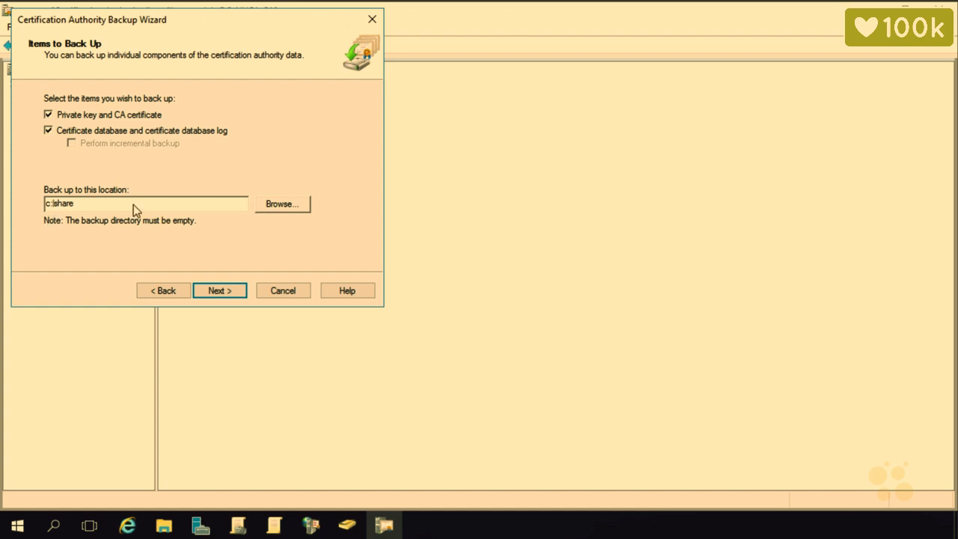
{"action": "key", "text": "BackSpace"}
{"action": "key", "text": "BackSpace"}
{"action": "key", "text": "BackSpace"}
{"action": "key", "text": "BackSpace"}
{"action": "key", "text": "BackSpace"}
{"action": "type", "text": "\\share"}
{"action": "left_click", "coordinate": [213, 294]}
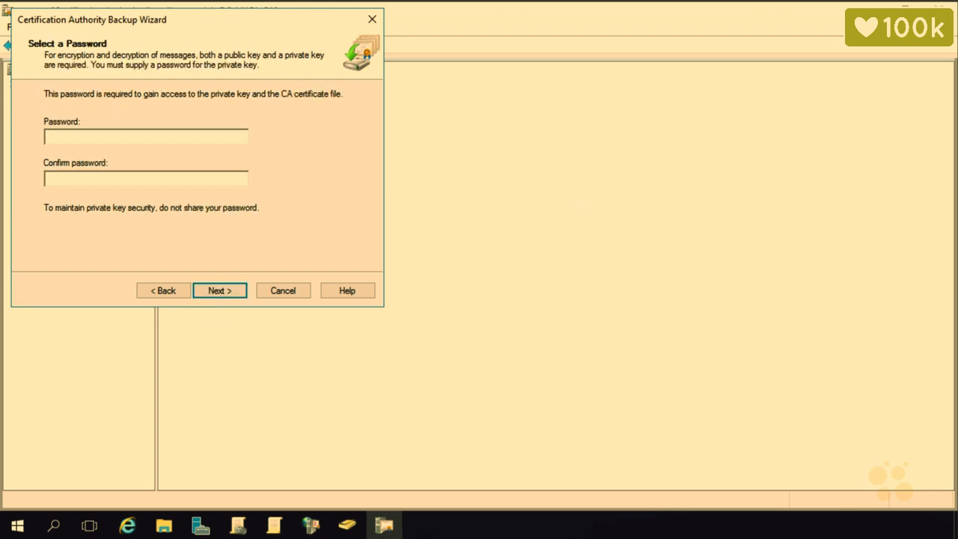
Set and confirm a private-key password, then finish the backup.
{"action": "type", "text": "Passw0rd"}
{"action": "left_click", "coordinate": [222, 184]}
{"action": "type", "text": "Passw0rd"}
{"action": "left_click", "coordinate": [239, 295]}
{"action": "left_click", "coordinate": [239, 295]}
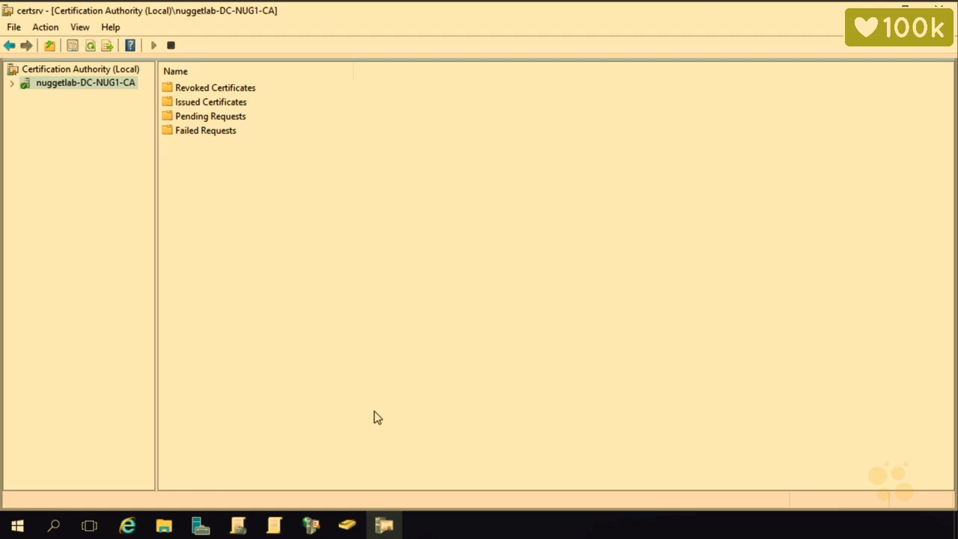
Start the CA restore, agreeing to stop certificate services, then cancel that wizard run.
{"action": "right_click", "coordinate": [98, 84]}
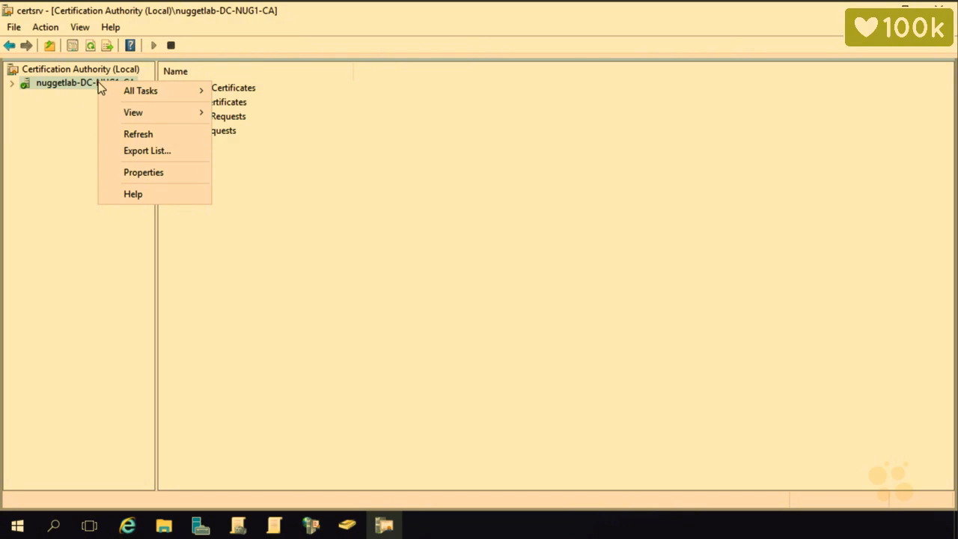
{"action": "mouse_move", "coordinate": [152, 89]}
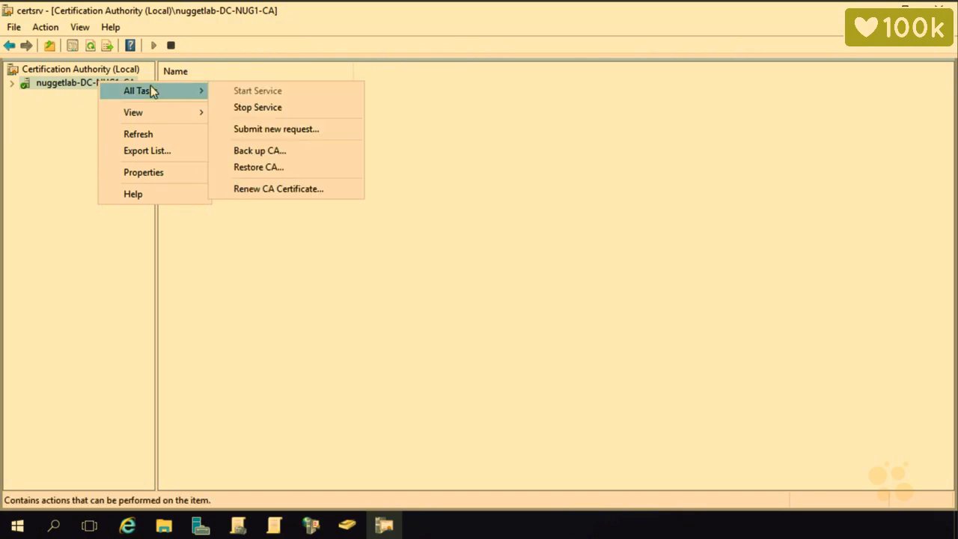
{"action": "left_click", "coordinate": [292, 167]}
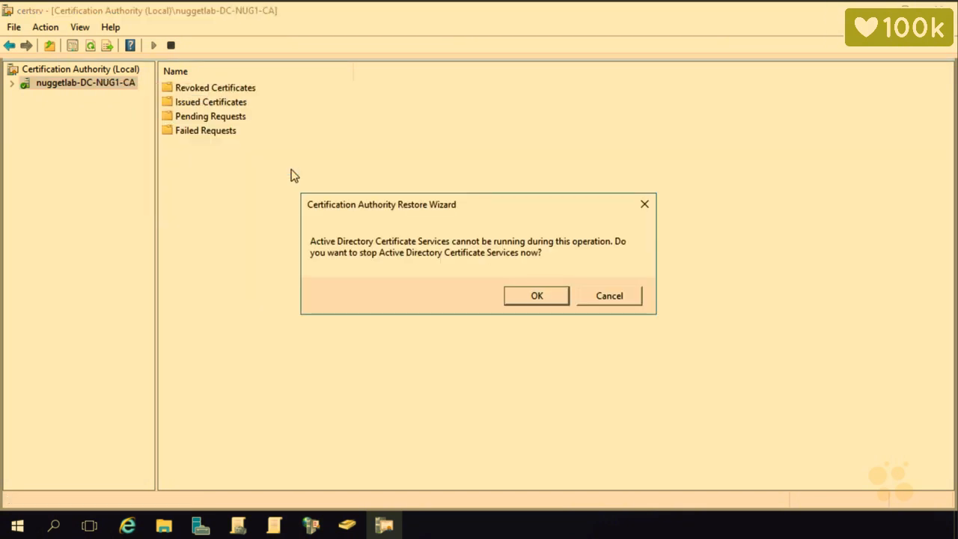
{"action": "left_click", "coordinate": [537, 297]}
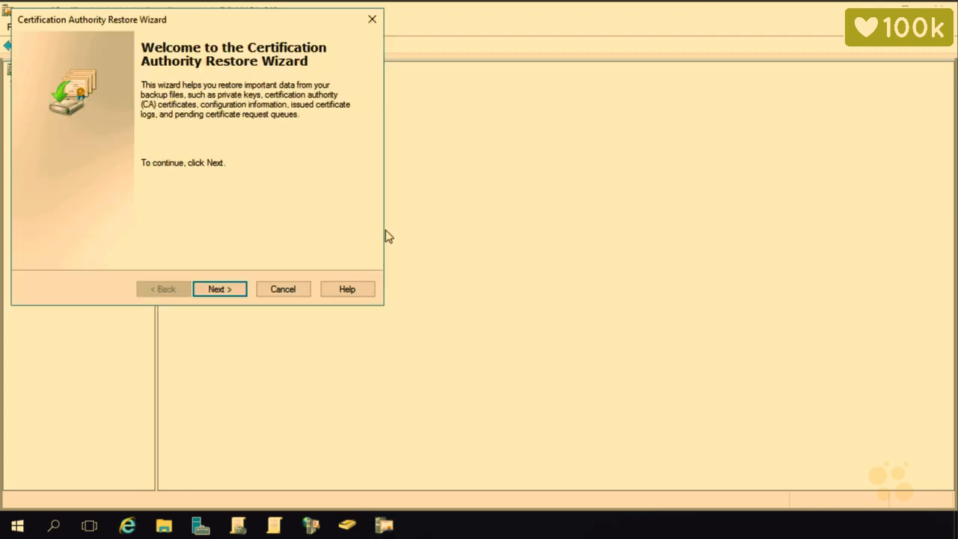
{"action": "left_click_drag", "start_coordinate": [230, 21], "coordinate": [492, 125]}
{"action": "left_click", "coordinate": [556, 397]}
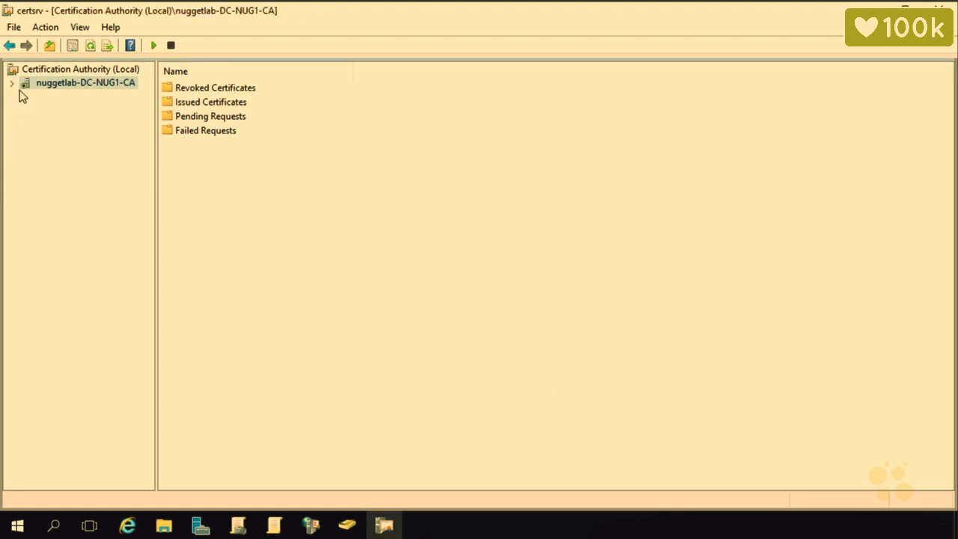
Relaunch the Restore CA wizard and select the private key, CA certificate, database and log.
{"action": "right_click", "coordinate": [66, 84]}
{"action": "mouse_move", "coordinate": [121, 91]}
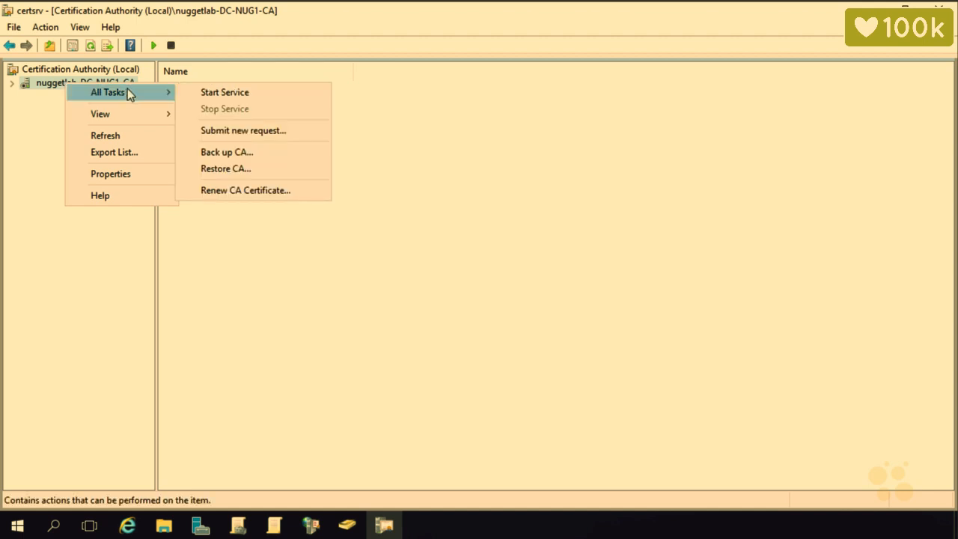
{"action": "left_click", "coordinate": [231, 168]}
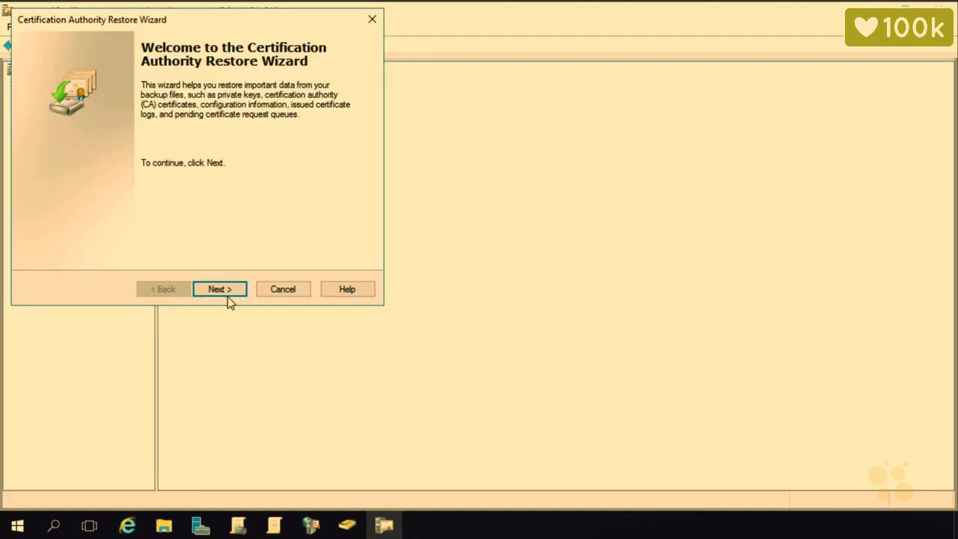
{"action": "left_click", "coordinate": [229, 292]}
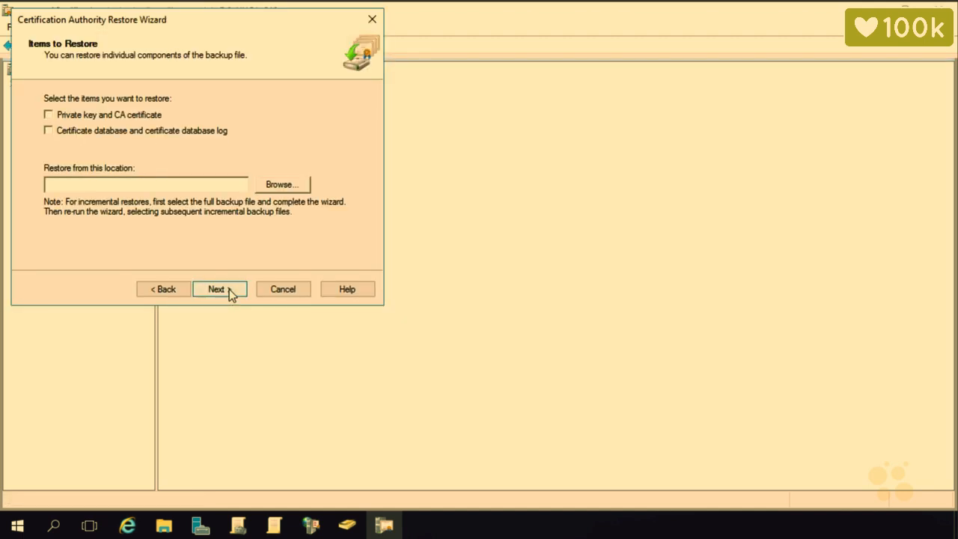
{"action": "left_click", "coordinate": [91, 122]}
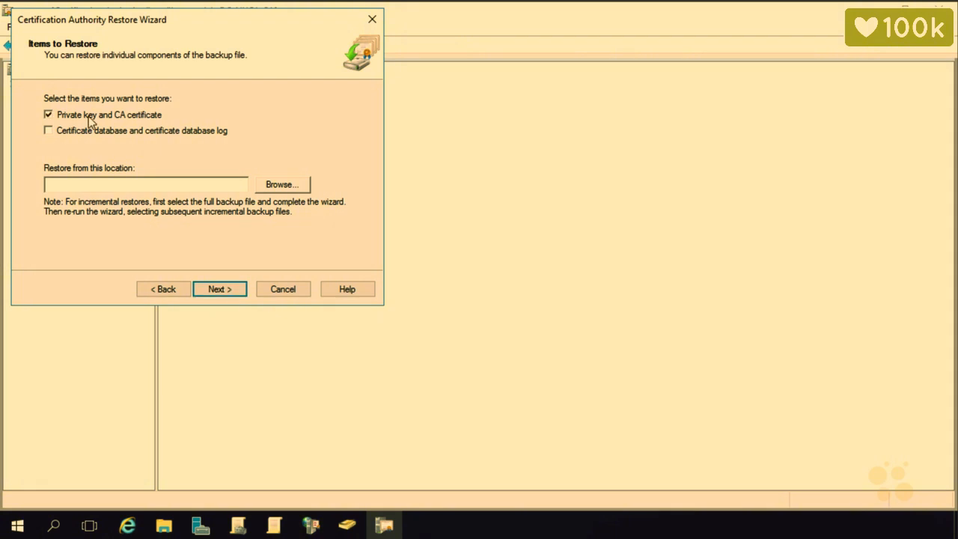
{"action": "left_click", "coordinate": [87, 130]}
Enter the backup location and the backup's password to reach the restore summary.
{"action": "left_click", "coordinate": [83, 184]}
{"action": "type", "text": "c:\\share"}
{"action": "left_click", "coordinate": [234, 290]}
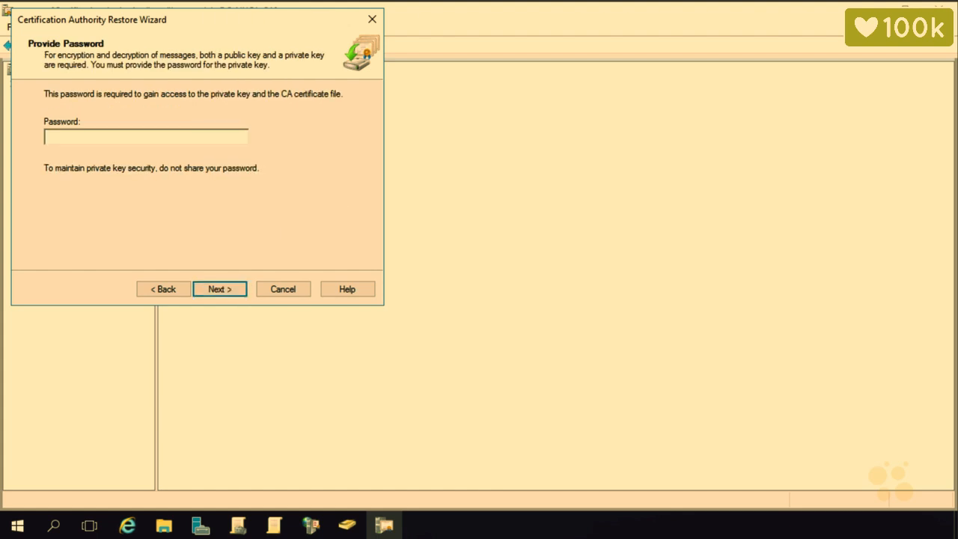
{"action": "key", "text": "ctrl+v"}
{"action": "left_click", "coordinate": [226, 290]}
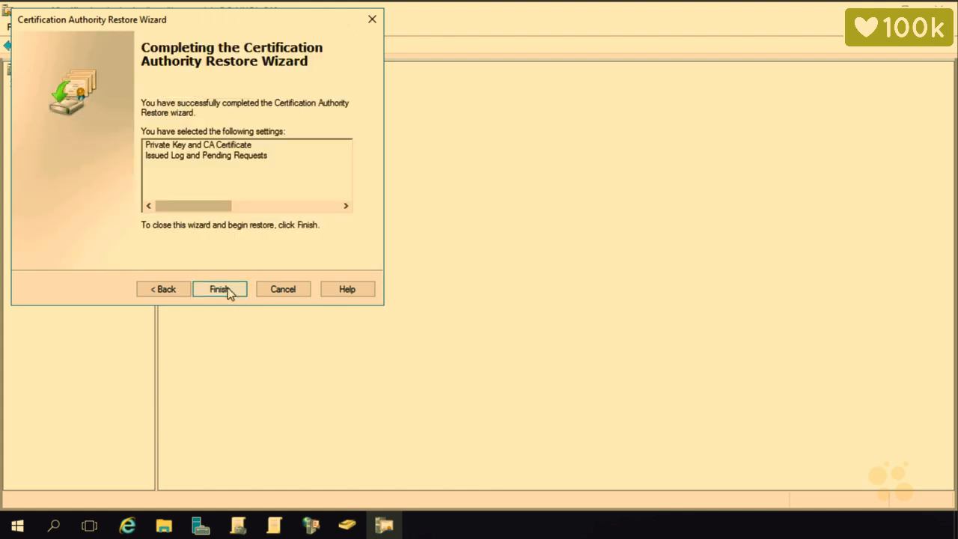
Finish the Restore CA wizard and restart Active Directory Certificate Services.
{"action": "left_click", "coordinate": [220, 289]}
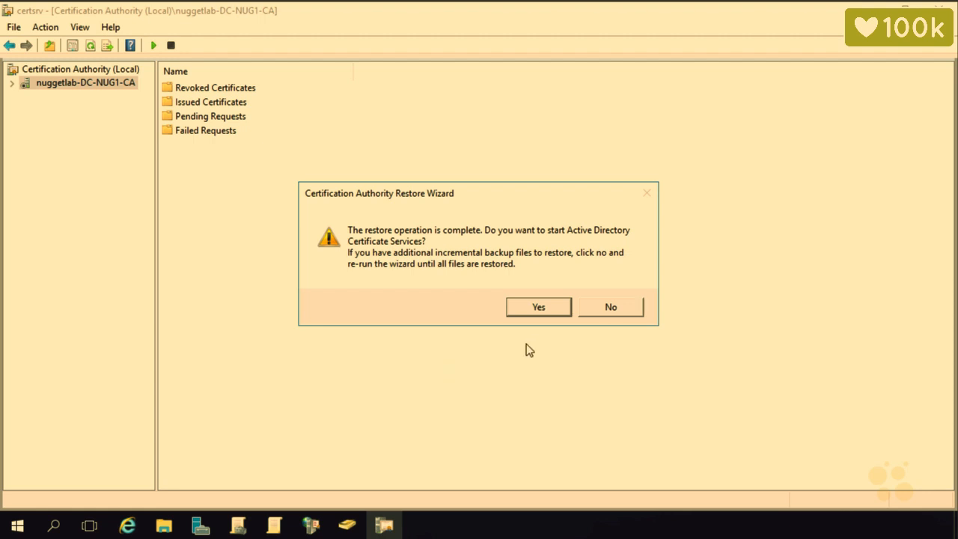
{"action": "left_click", "coordinate": [529, 305]}
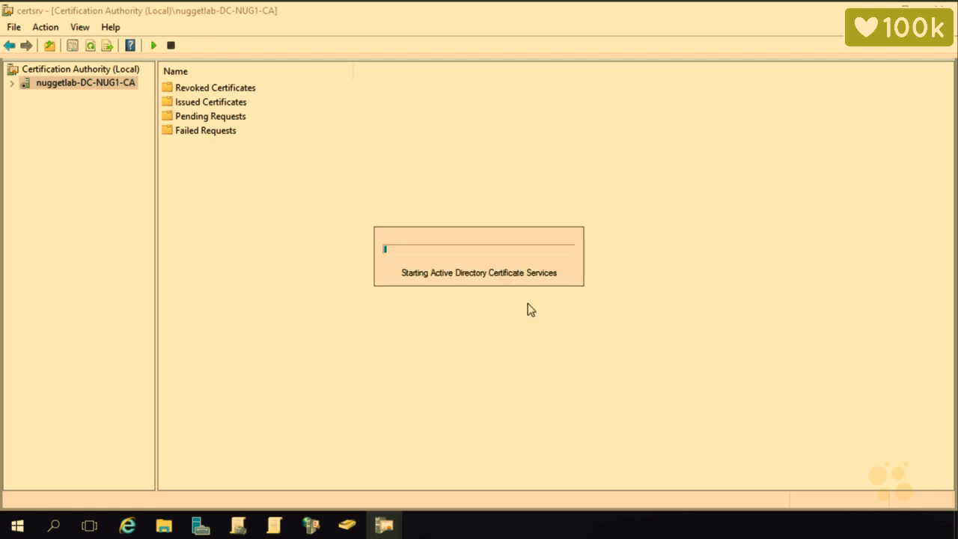